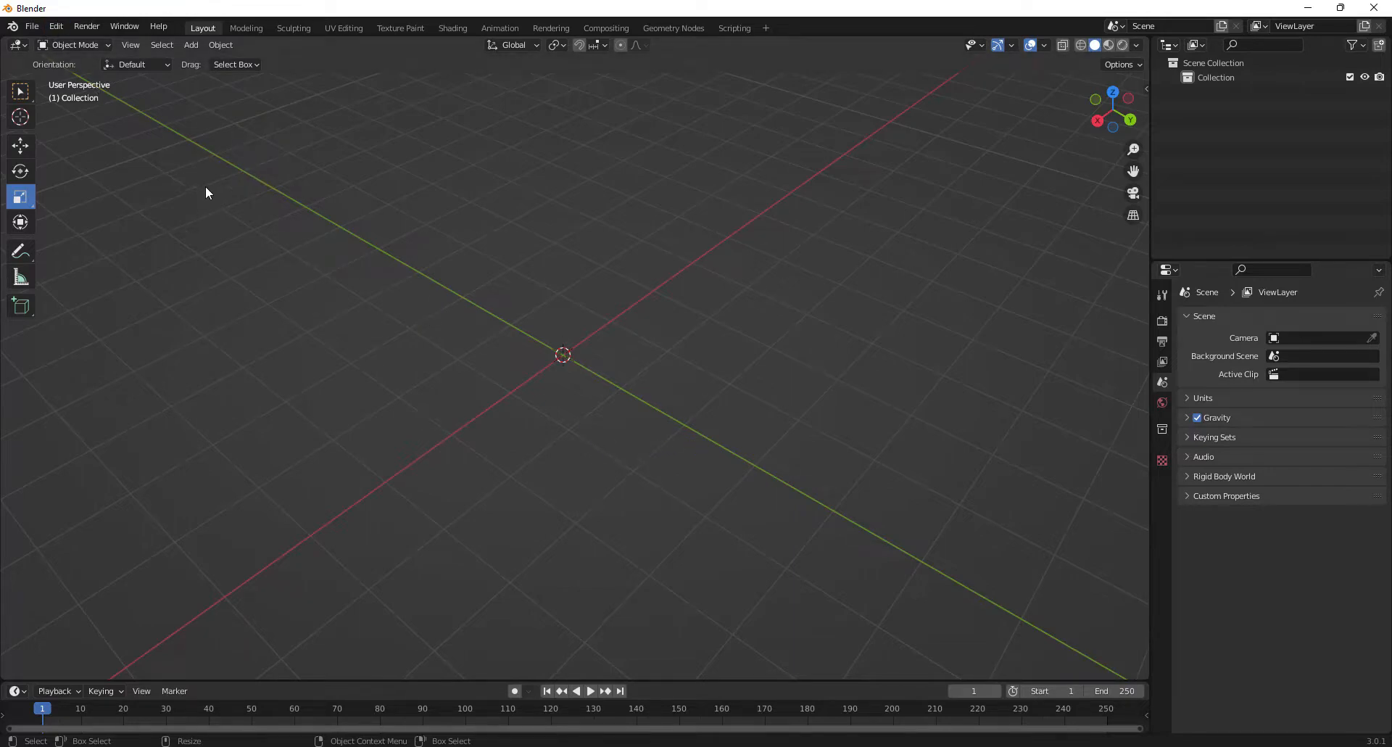
Add a cube mesh at the scene origin and leave it in Object Mode.
left_click(187, 48)
mouse_move(217, 61)
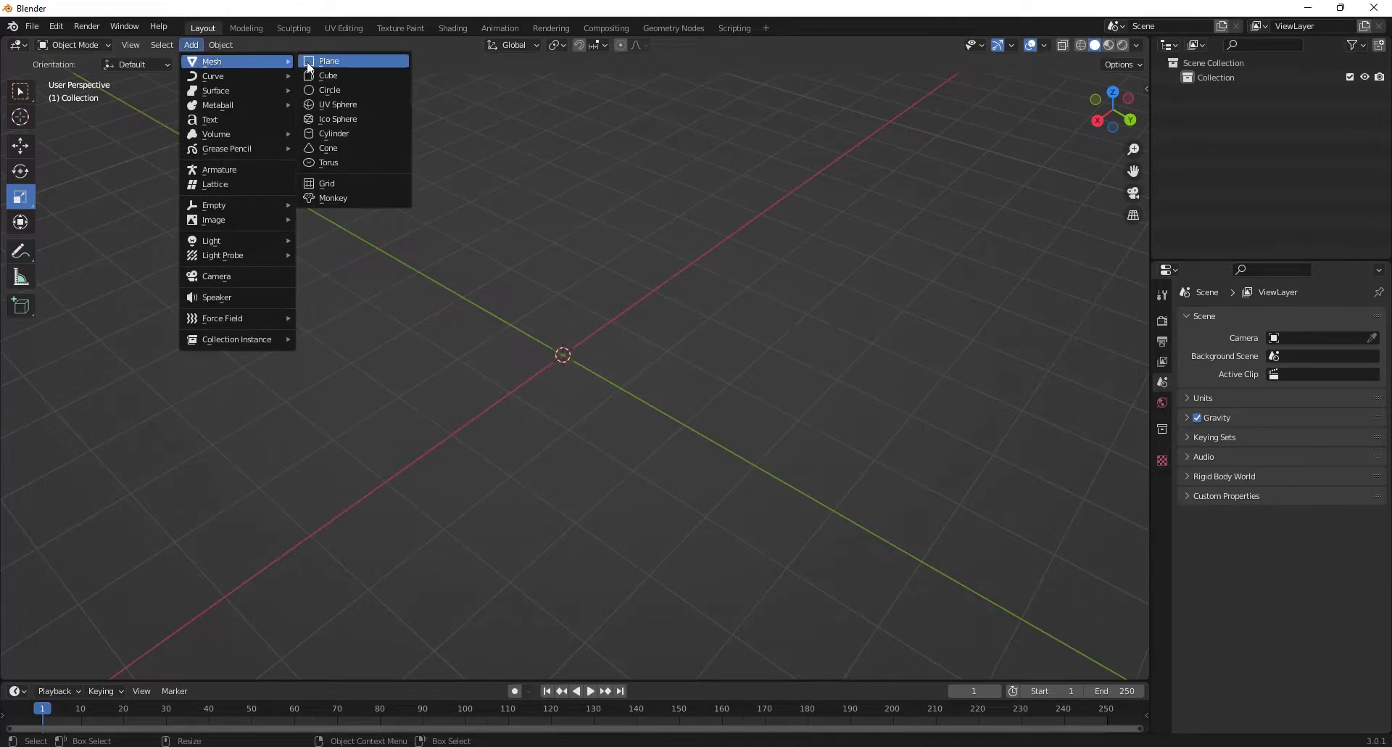
left_click(325, 75)
middle_click_drag(734, 396, 654, 381)
scroll(675, 381, "up", 2)
key("Tab")
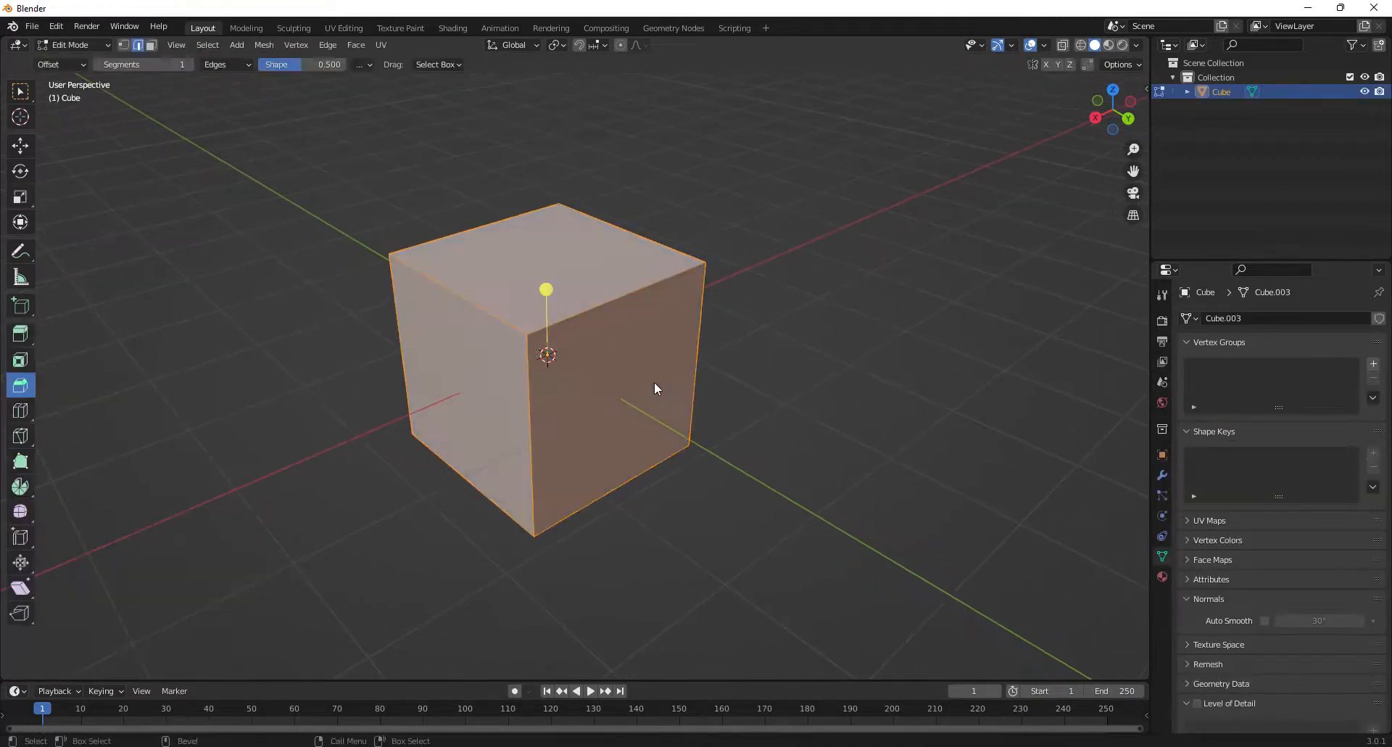
left_click(72, 46)
left_click(77, 63)
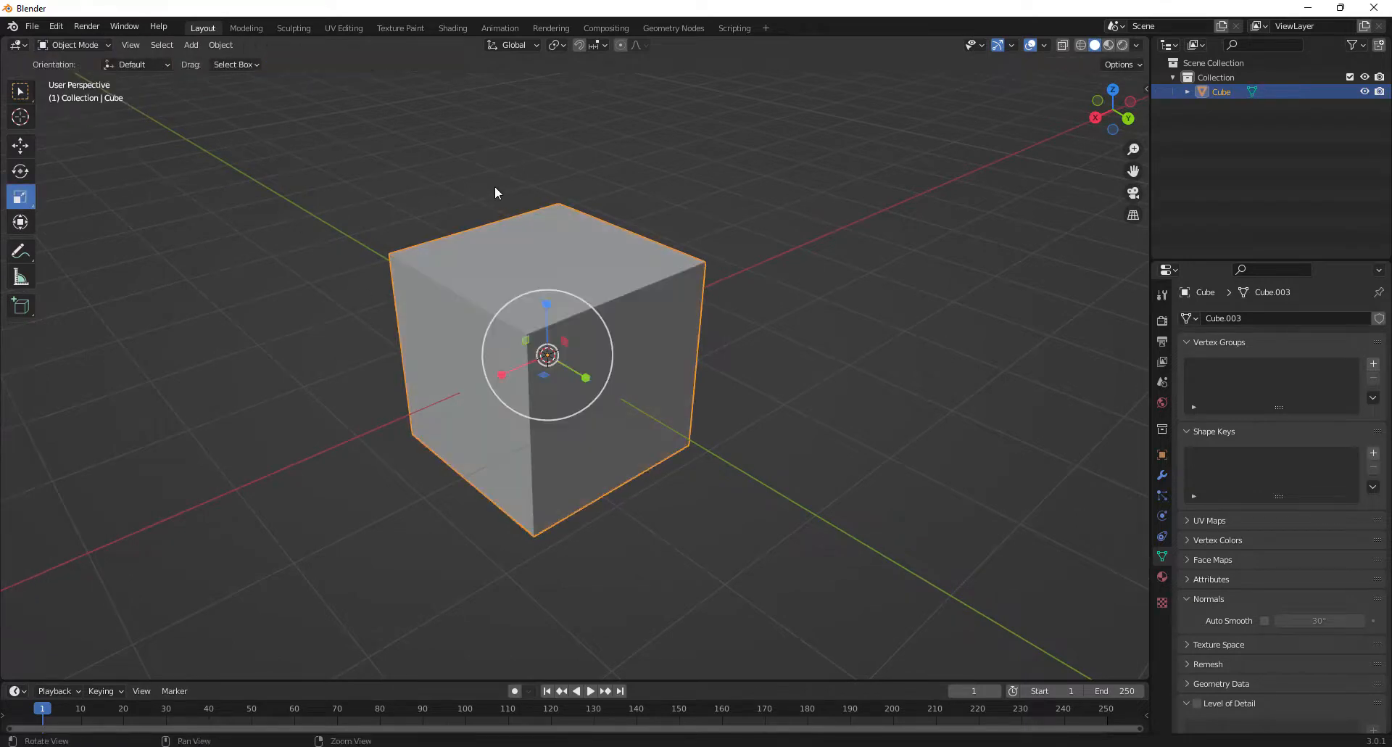
Add a UV sphere at the origin and scale it uniformly to about 0.83.
middle_click_drag(498, 193, 435, 248)
scroll(435, 249, "up", 1)
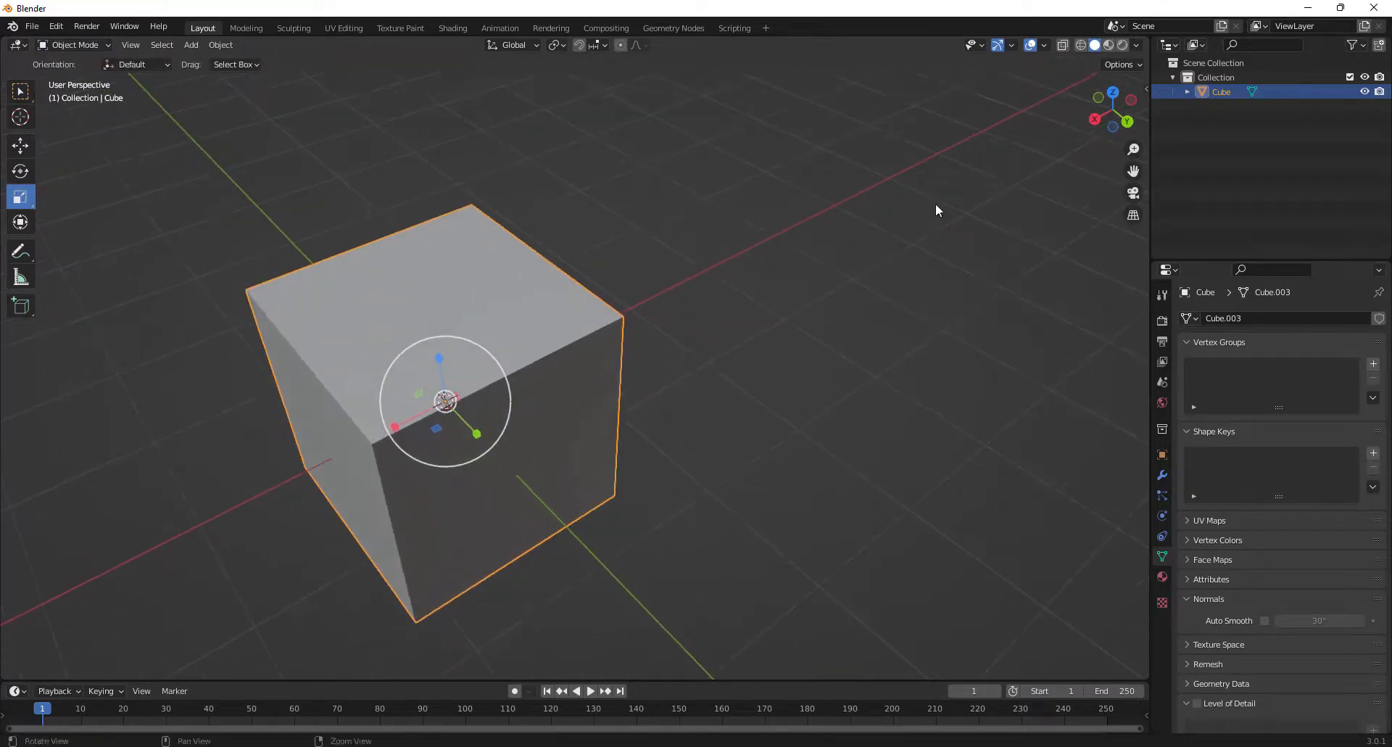
left_click(1113, 93)
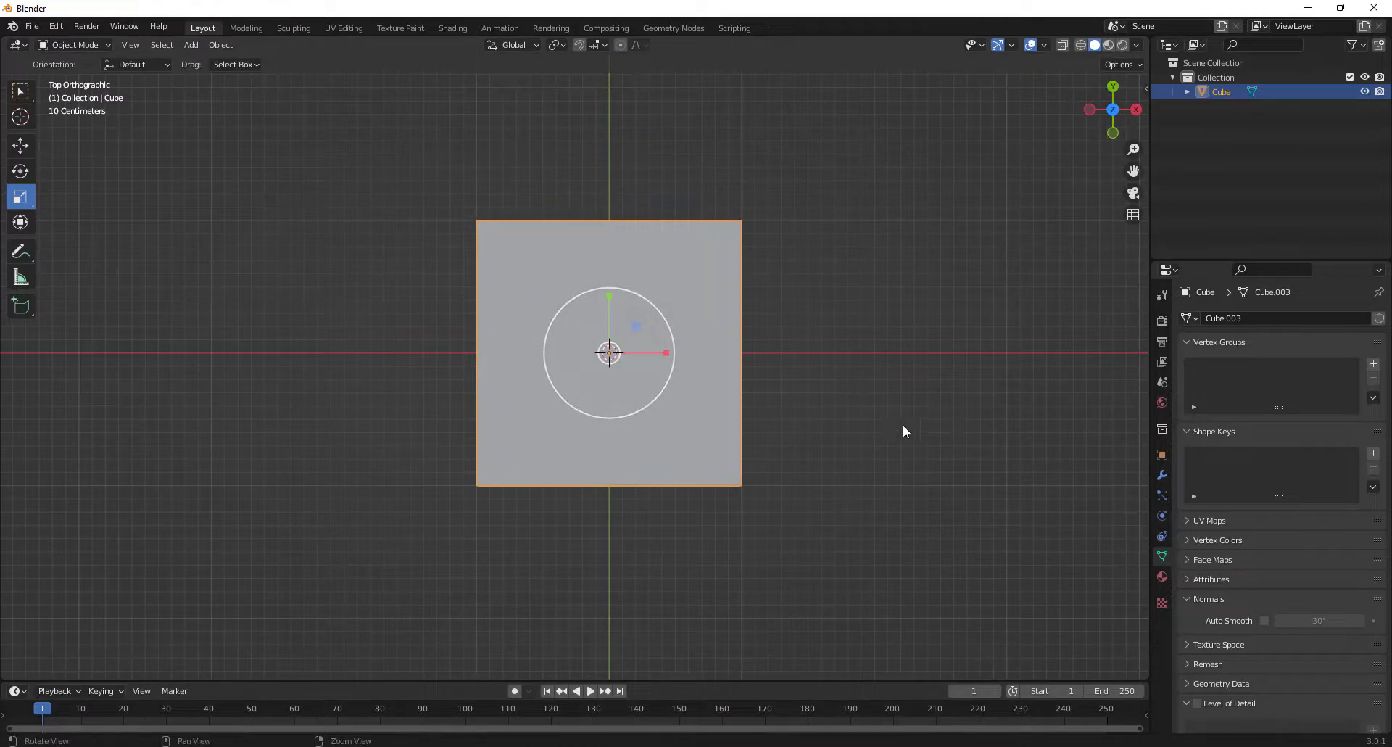
middle_click_drag(903, 425, 580, 329)
middle_click_drag(589, 277, 550, 233, "shift")
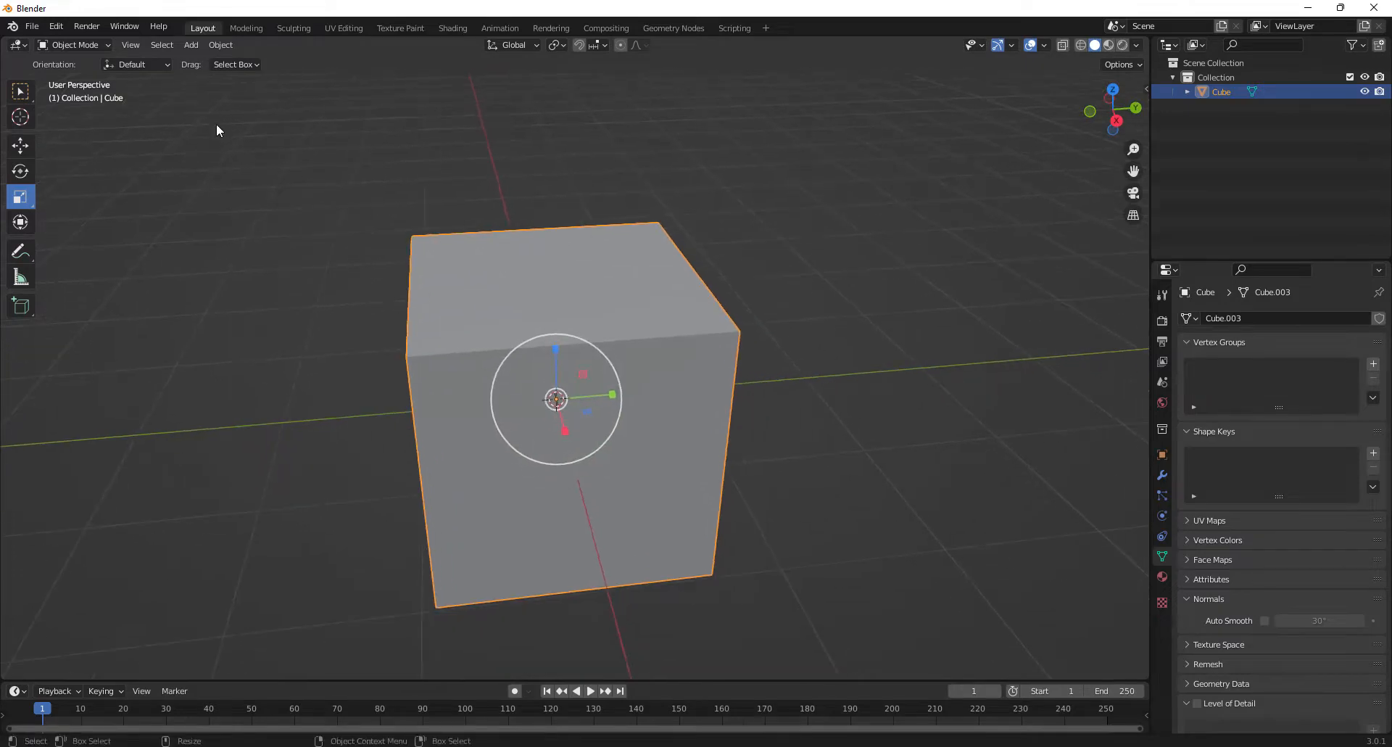
left_click(190, 45)
mouse_move(240, 61)
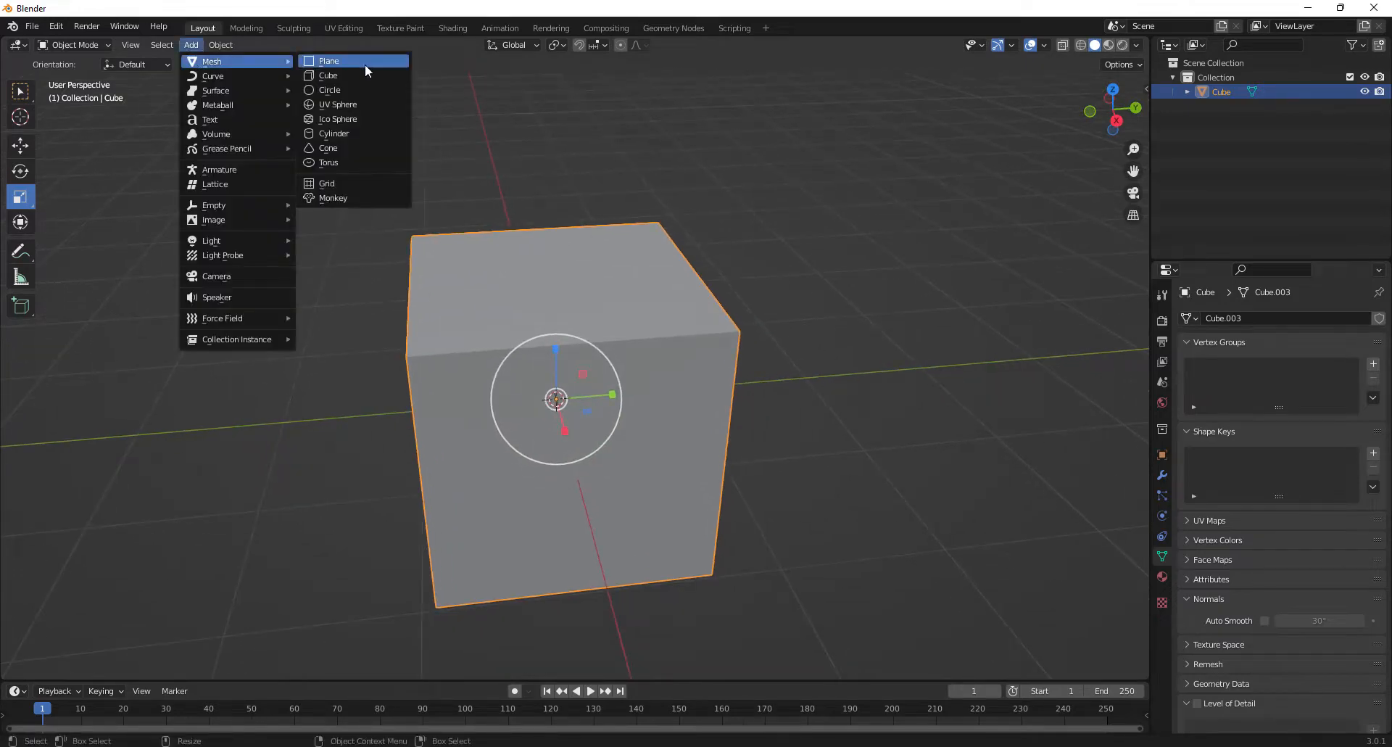
left_click(335, 106)
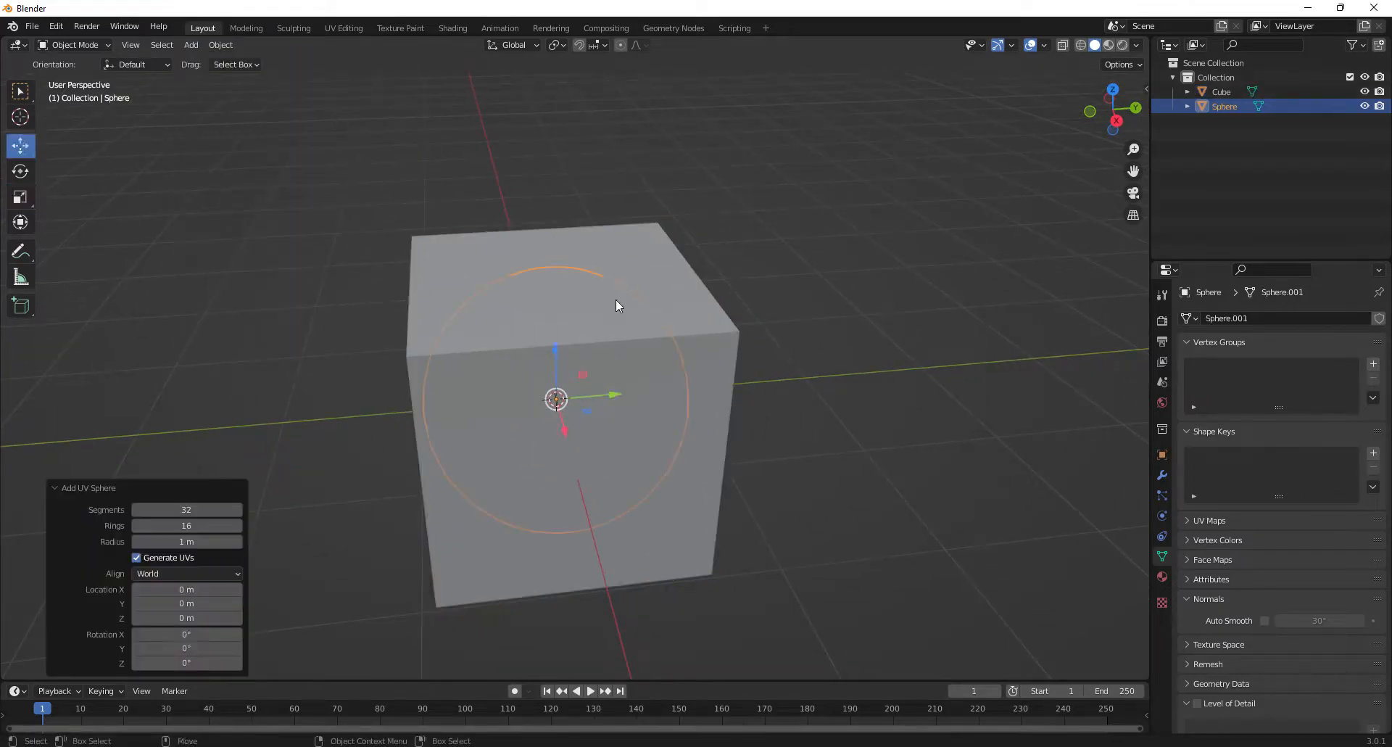
key("s")
left_click(802, 499)
Move the sphere up along Z by about 0.96 m so it overlaps the cube's top face, and leave both objects deselected.
key("shift+space")
key("g")
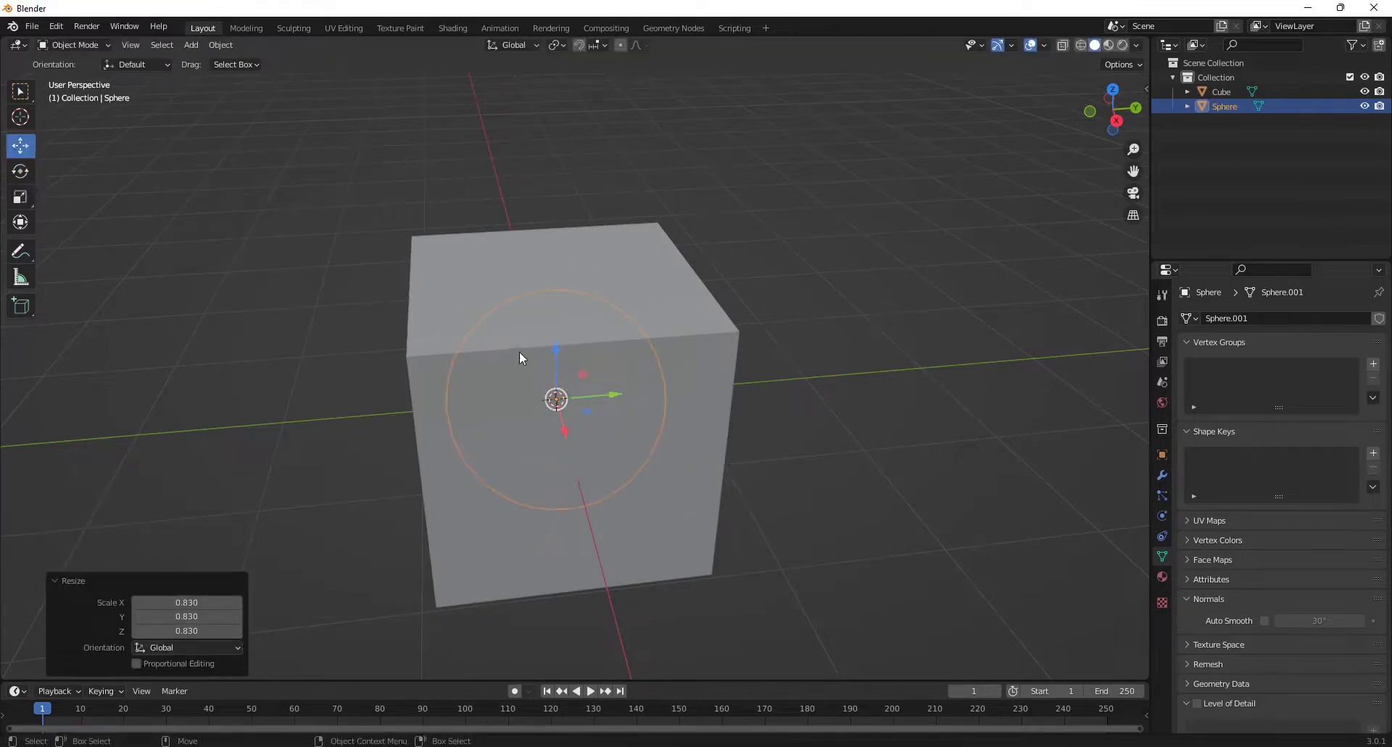
left_click_drag(557, 359, 590, 234)
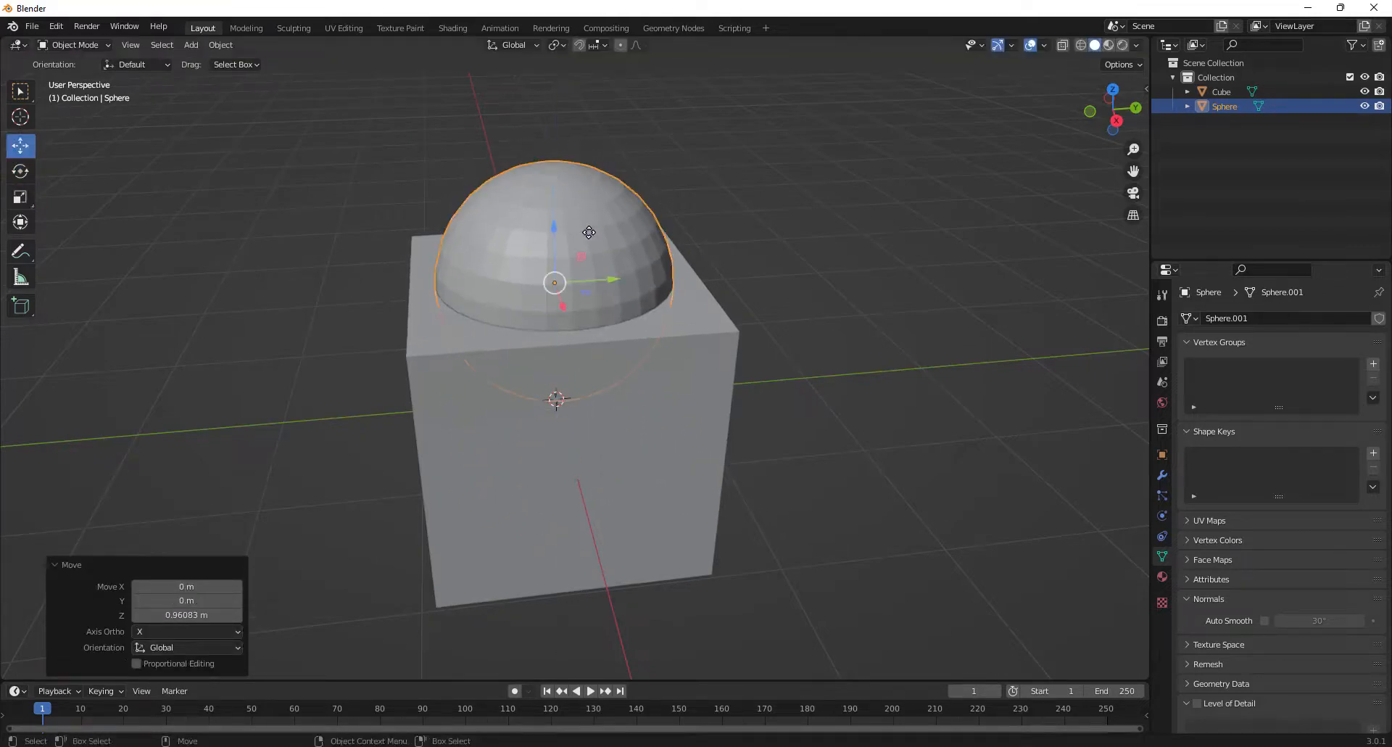
left_click_drag(878, 366, 868, 350, "alt")
middle_click_drag(842, 346, 796, 389, "alt")
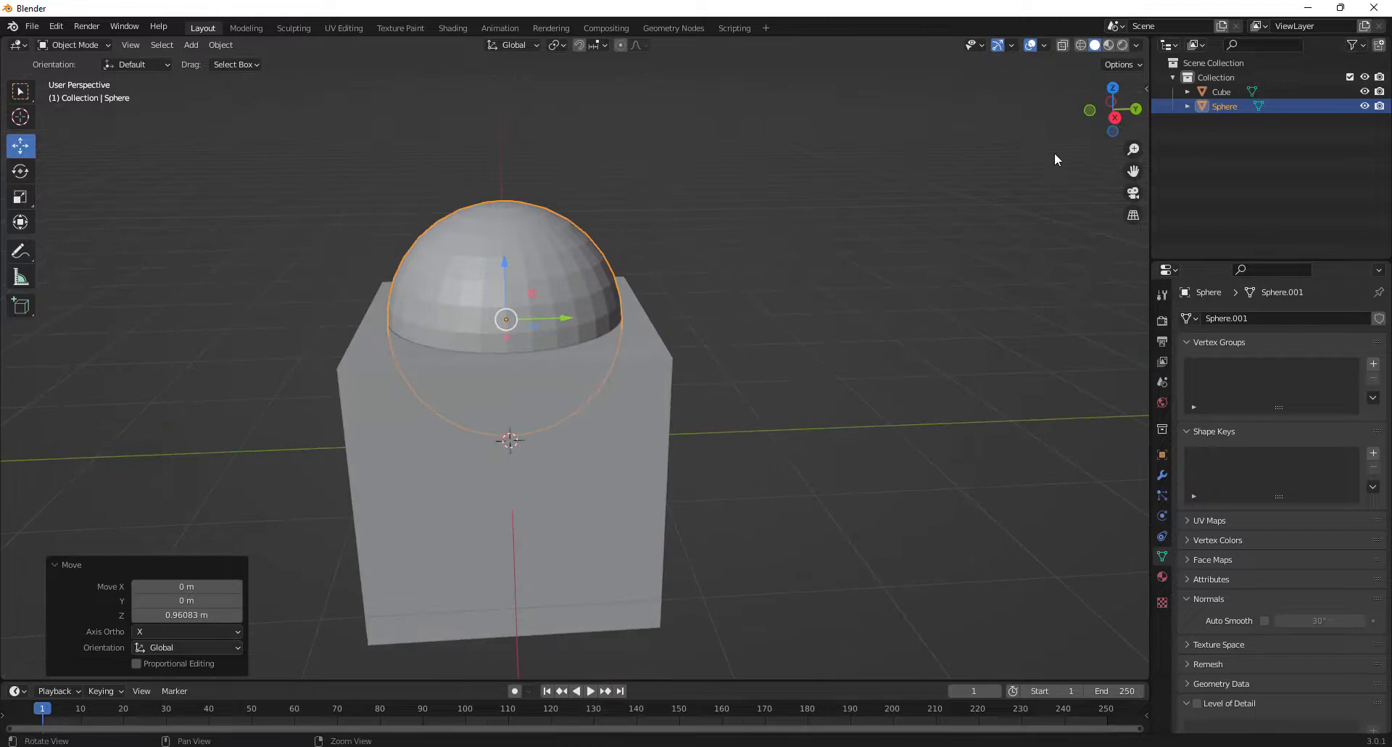
left_click(1114, 117)
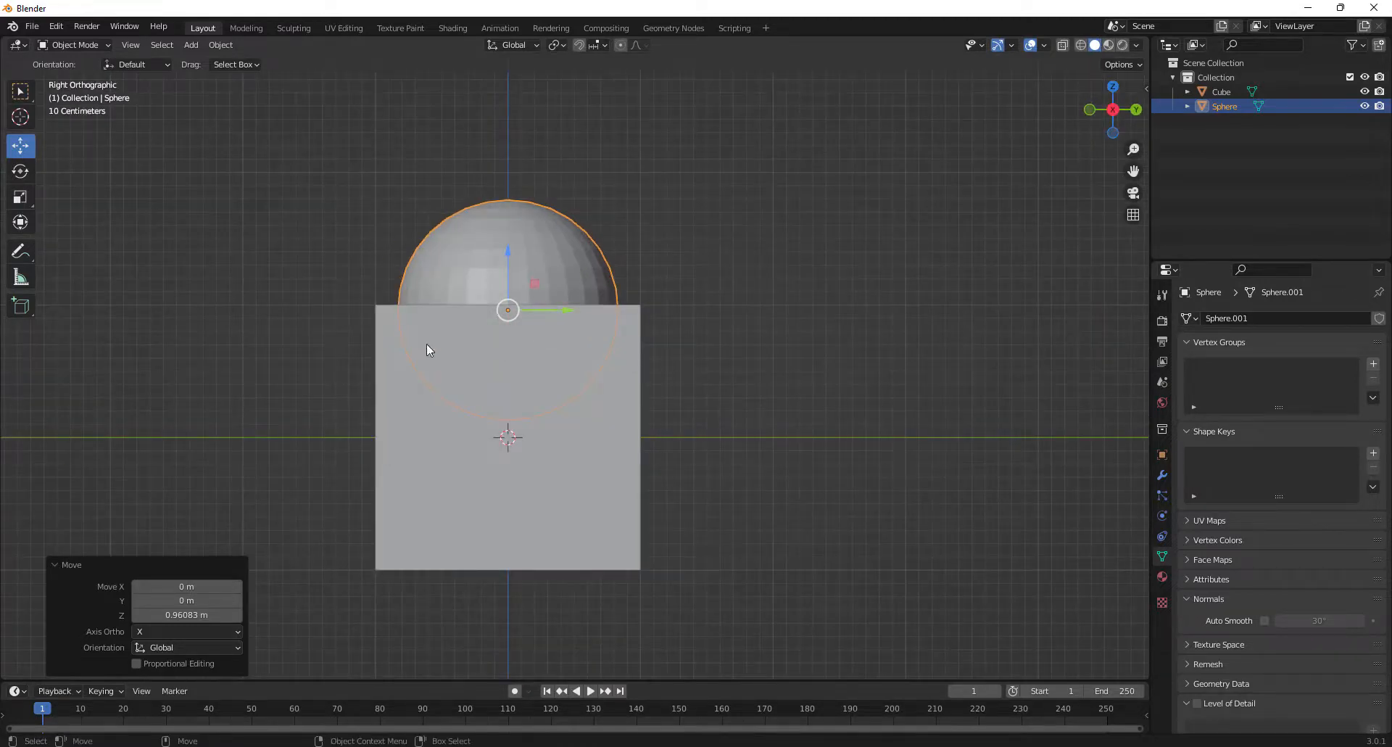
left_click(431, 404)
middle_click_drag(512, 314, 532, 316)
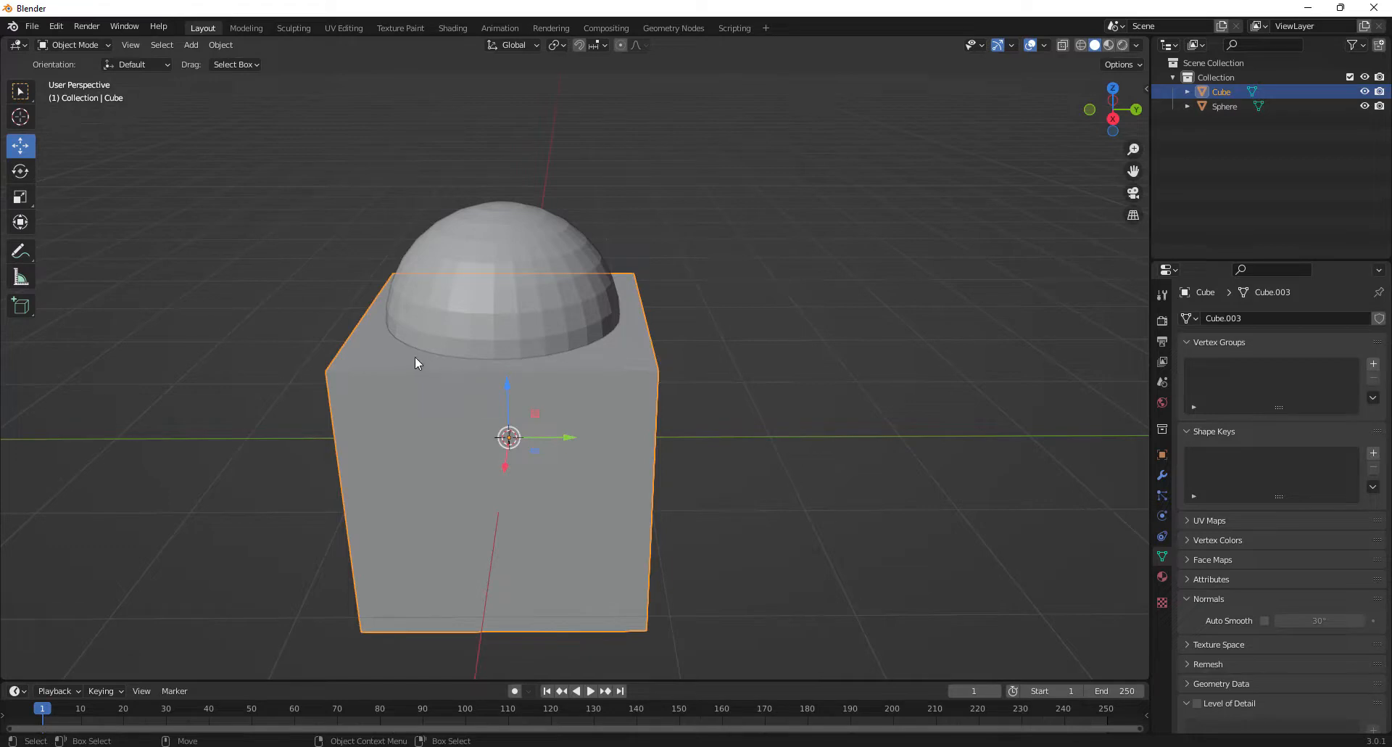
left_click(688, 321)
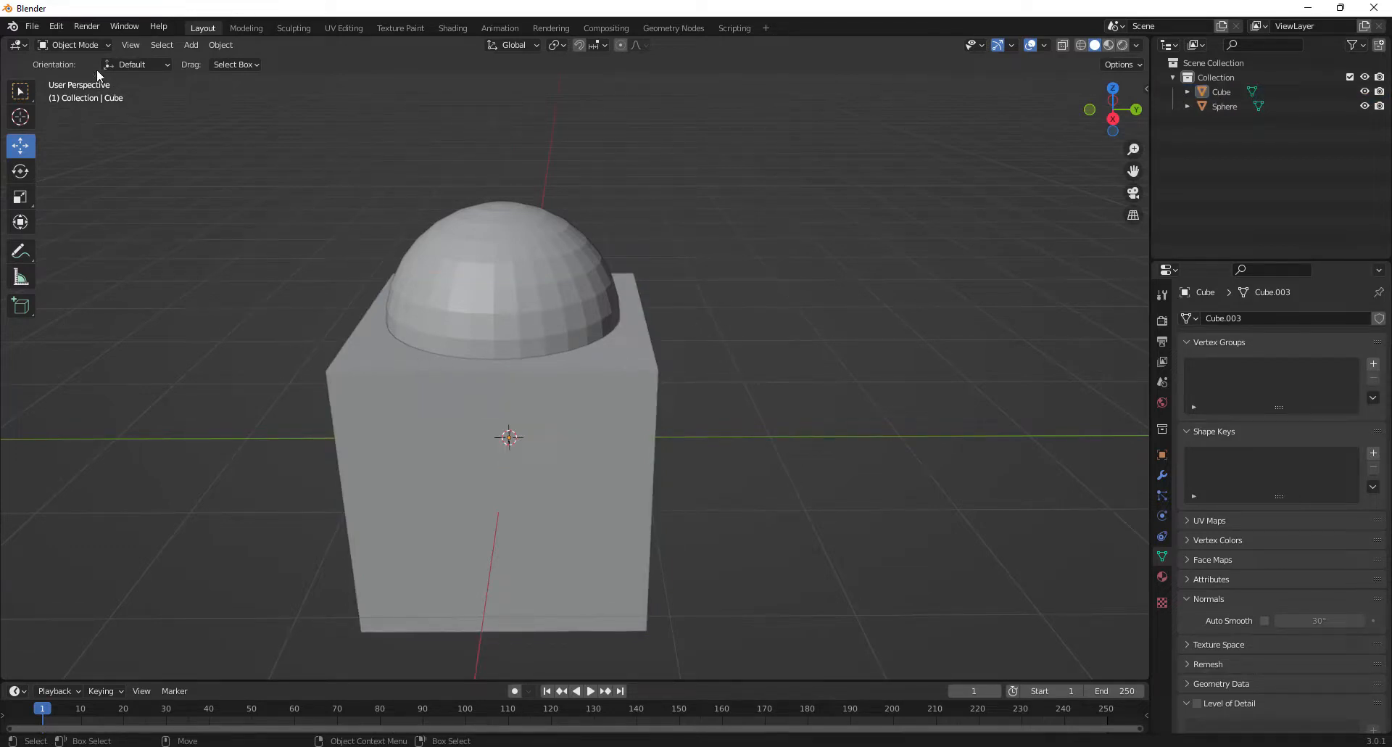
Find the Bool Tool add-on in the preferences by searching for "boo", and enable it.
left_click(58, 33)
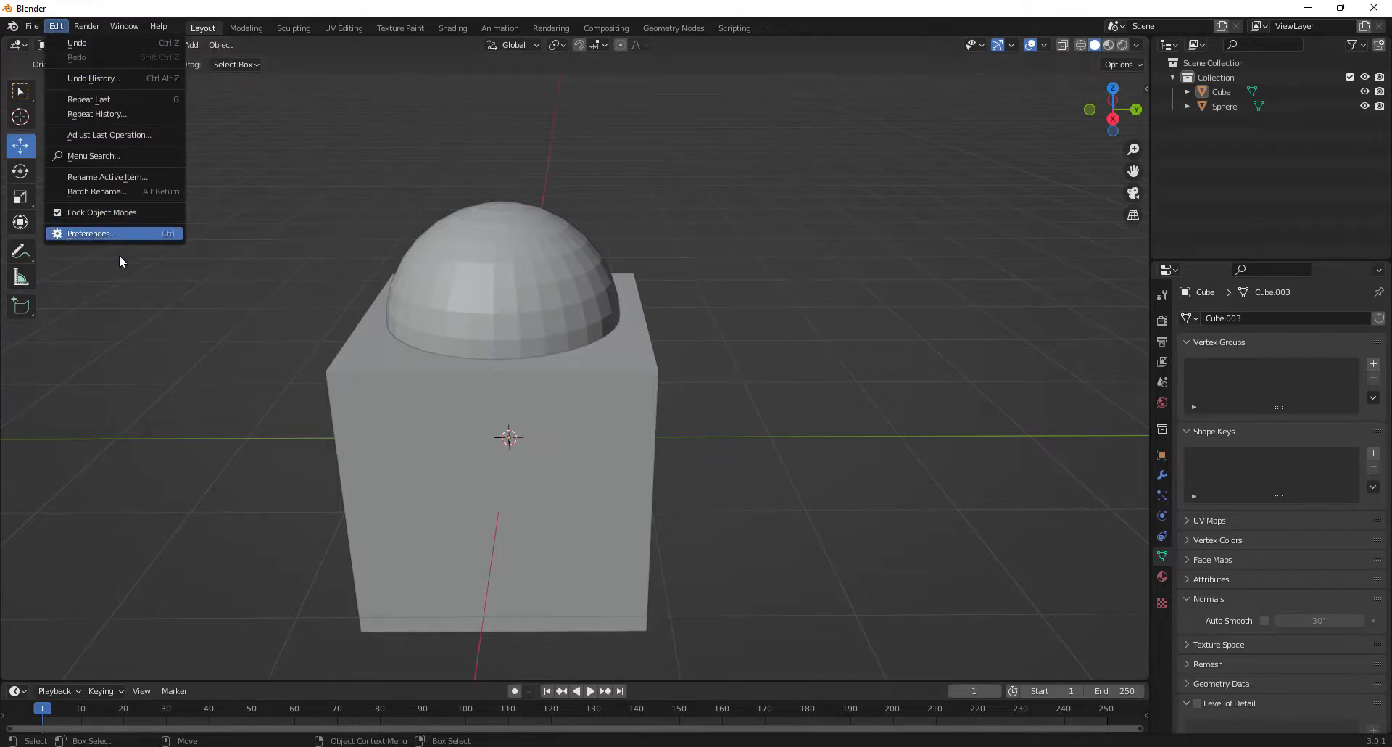
left_click(121, 242)
left_click(56, 26)
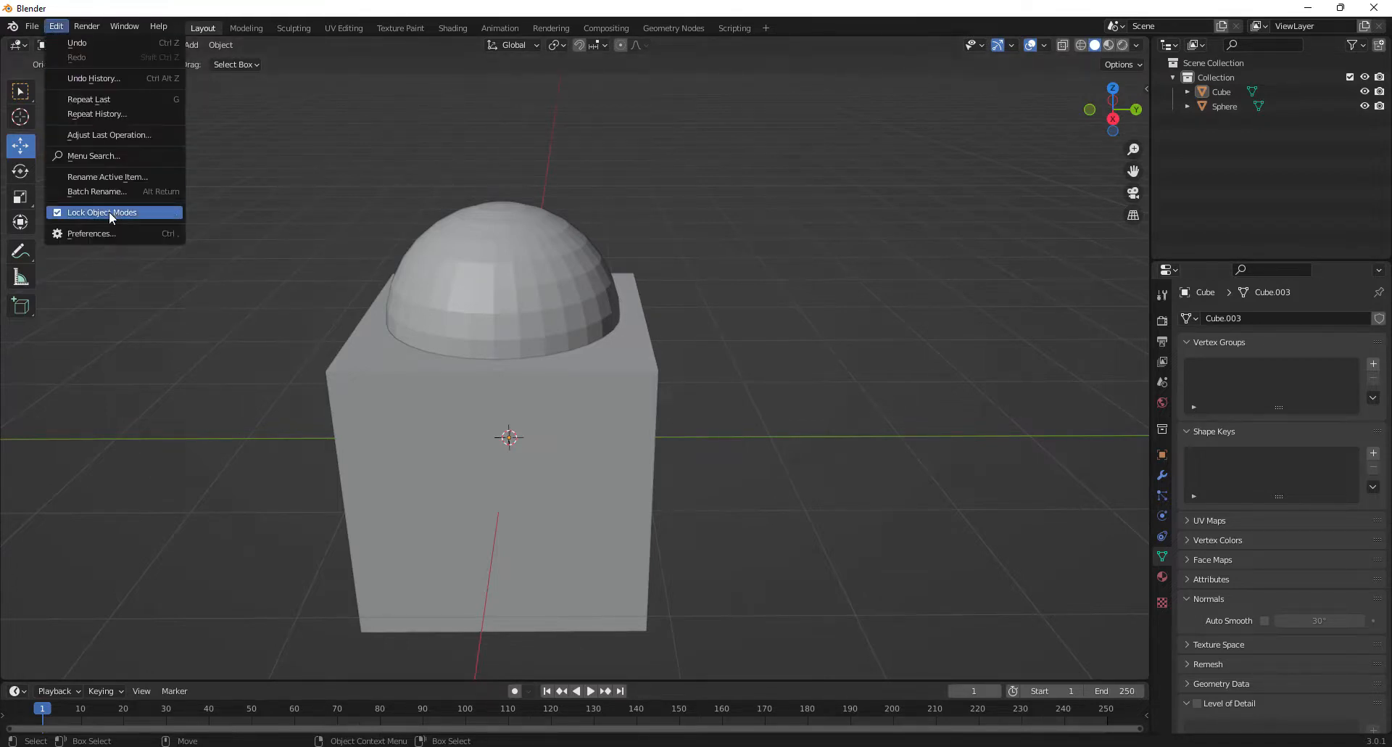
left_click(109, 231)
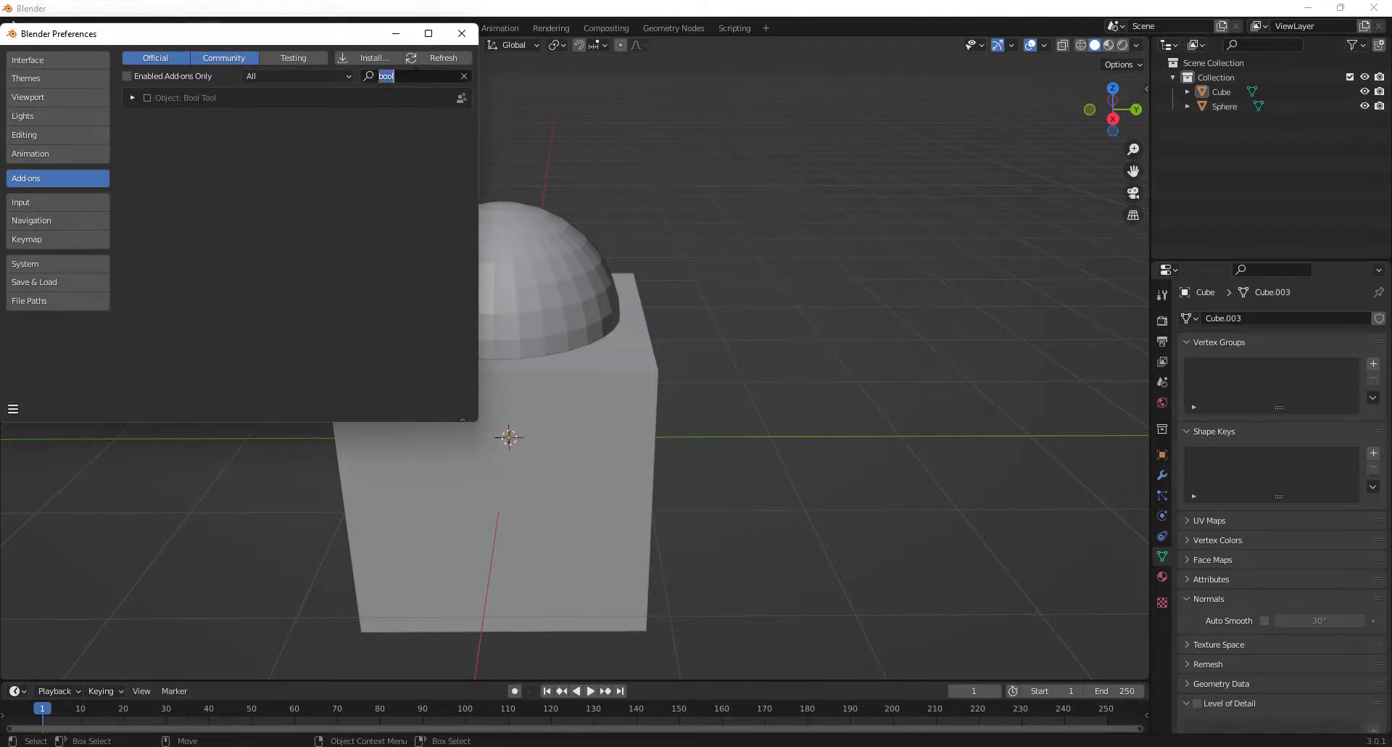
key("BackSpace")
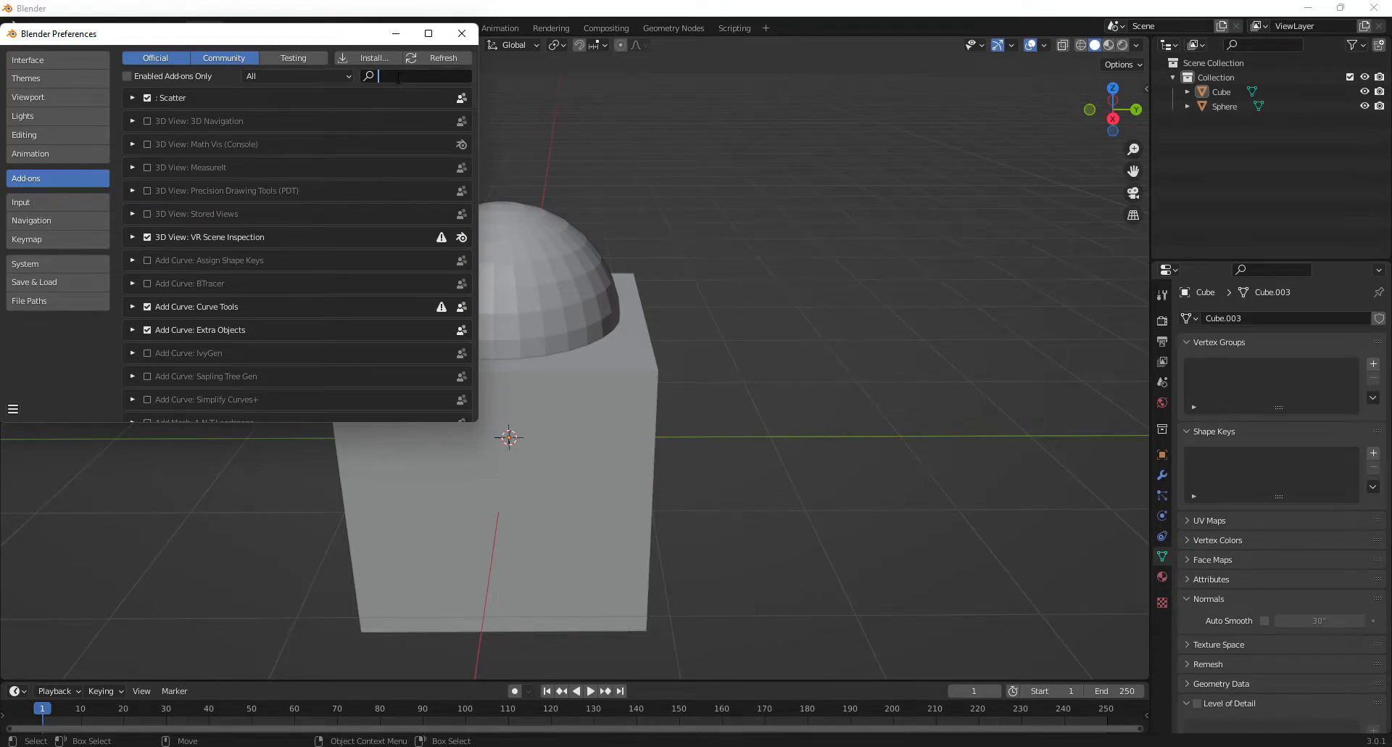
type("boo")
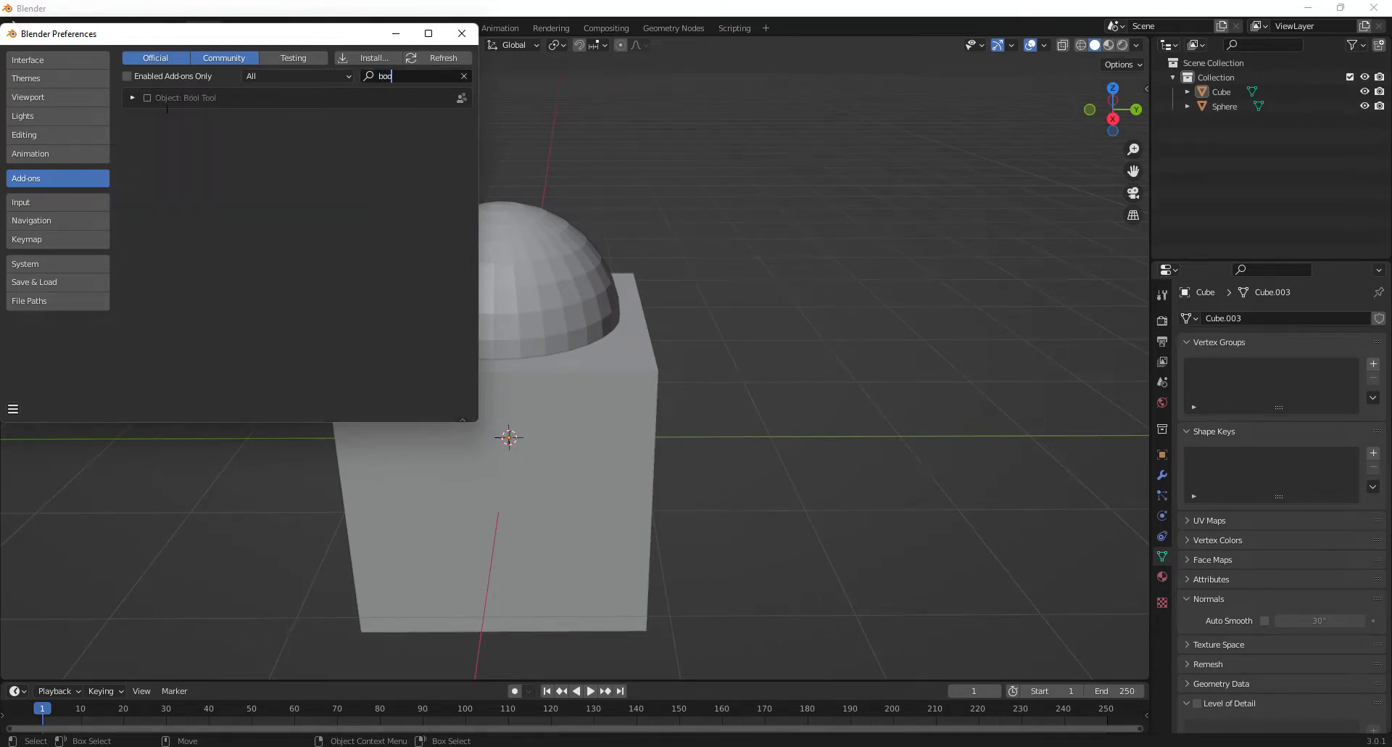
key("Return")
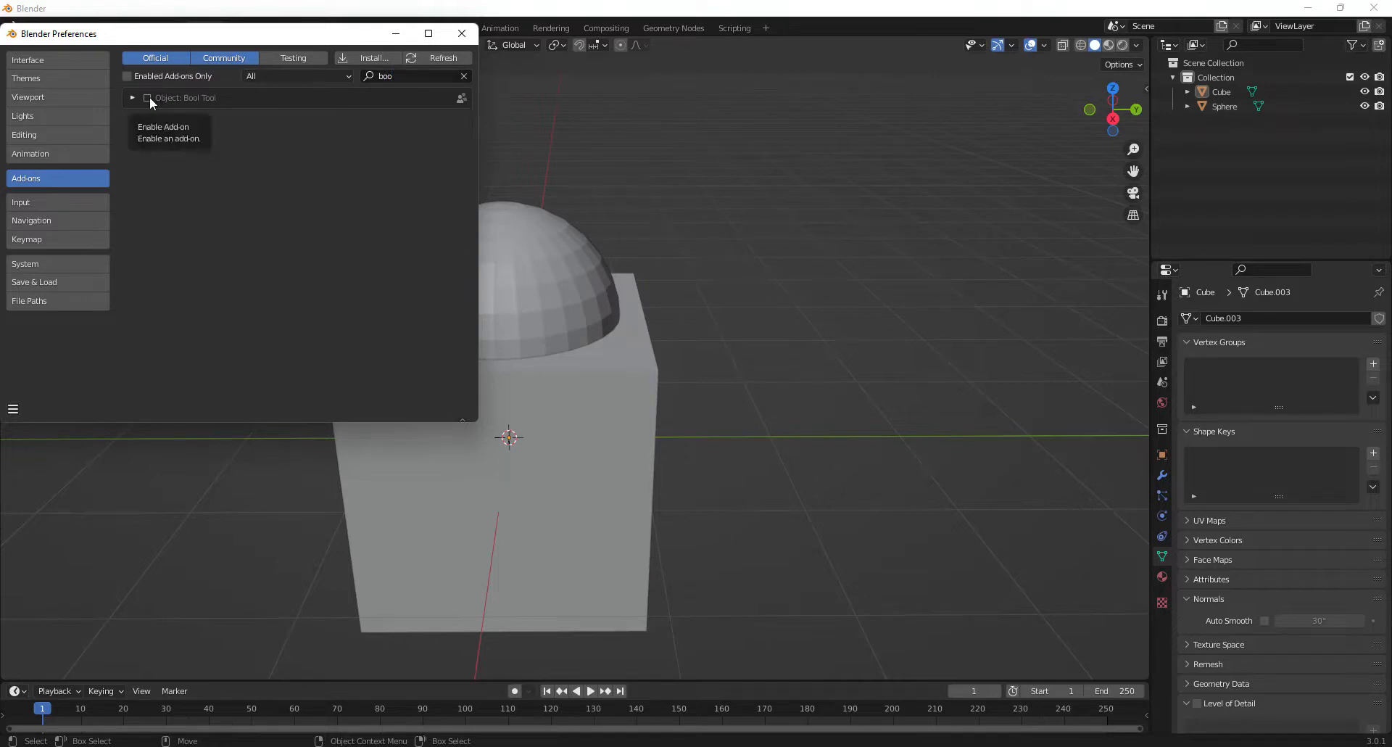
left_click(148, 97)
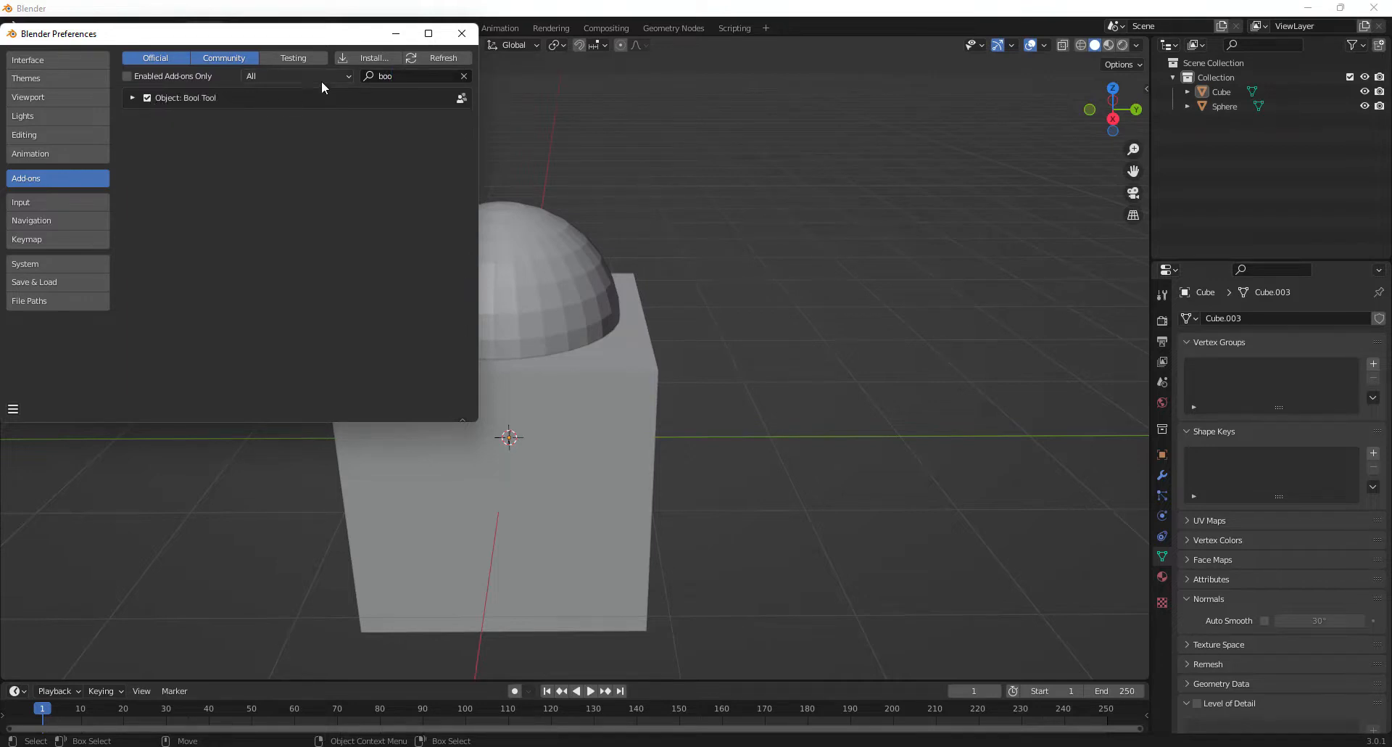
left_click(462, 34)
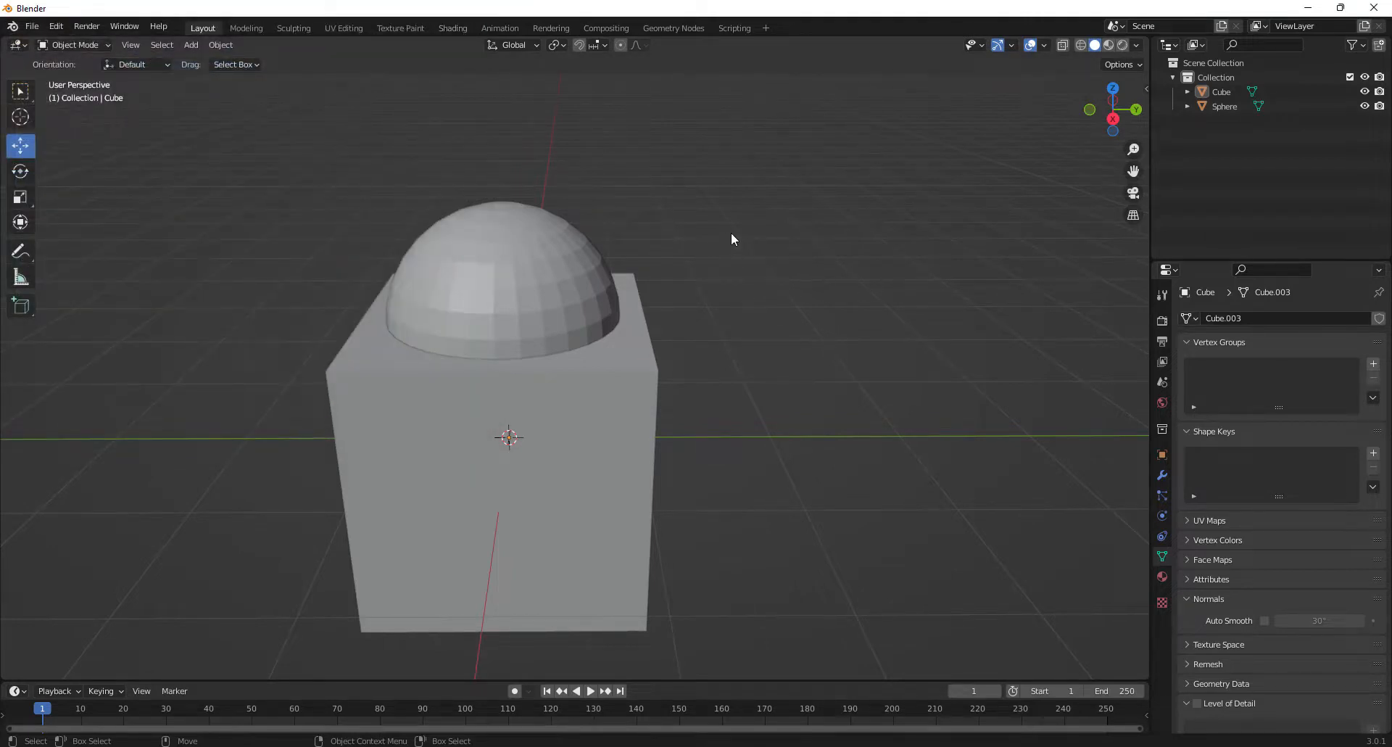
Select the sphere and the cube with the cube active, and expand the Bool Tool options in the viewport.
left_click(460, 267)
left_click(602, 460, "shift")
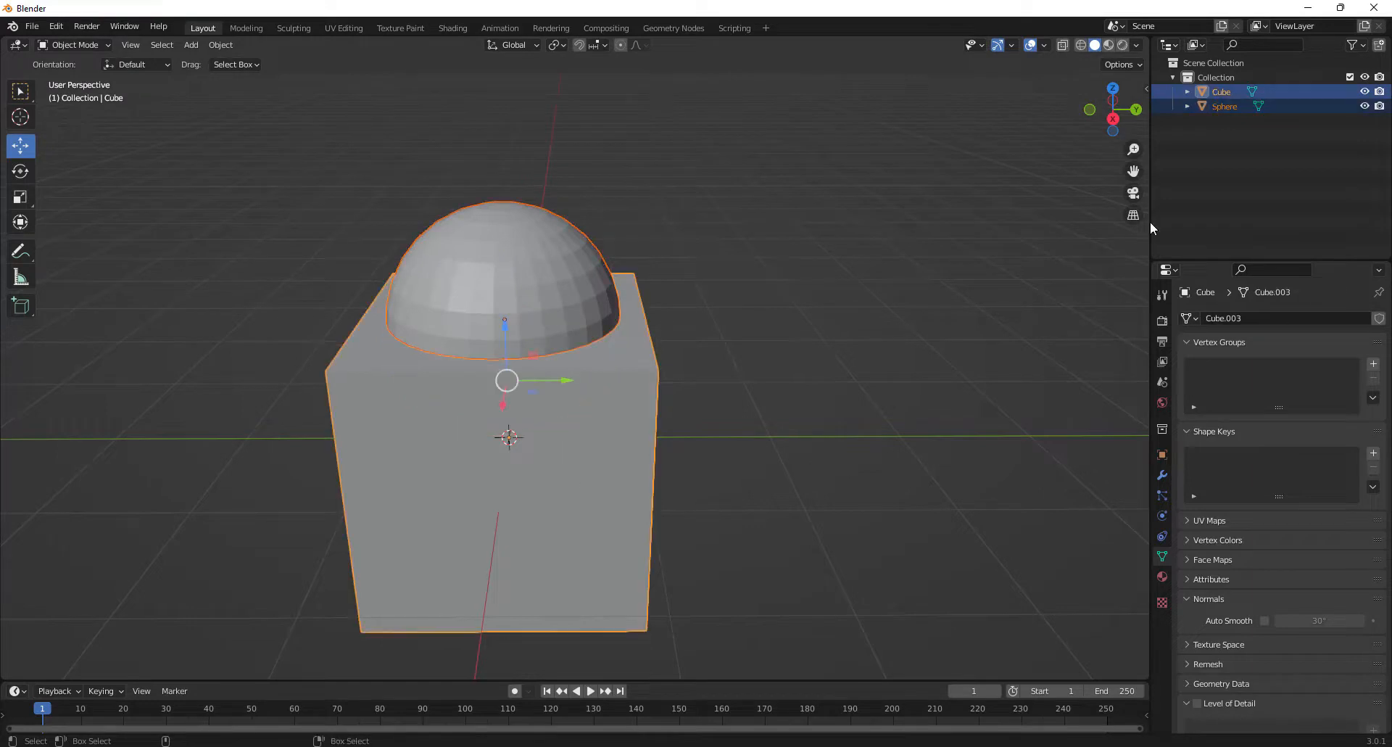
left_click(1146, 89)
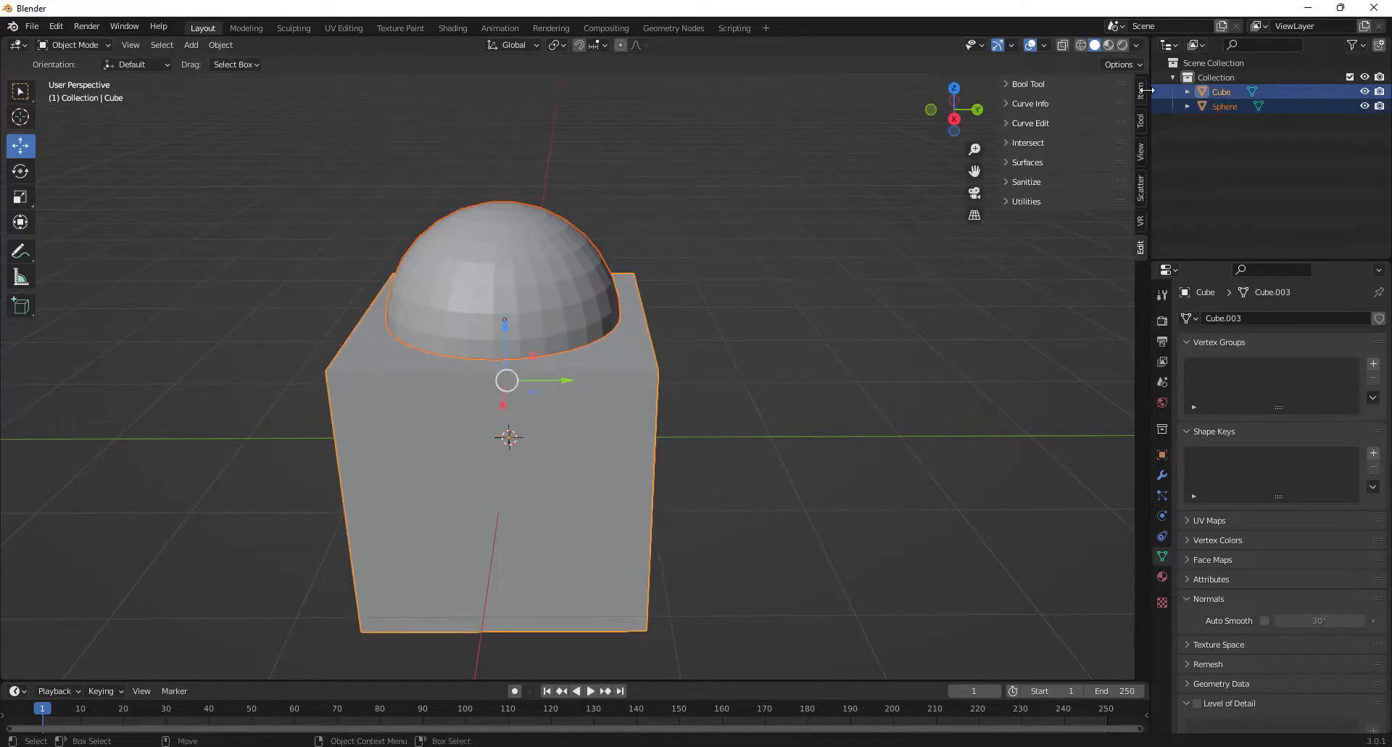
left_click(1009, 84)
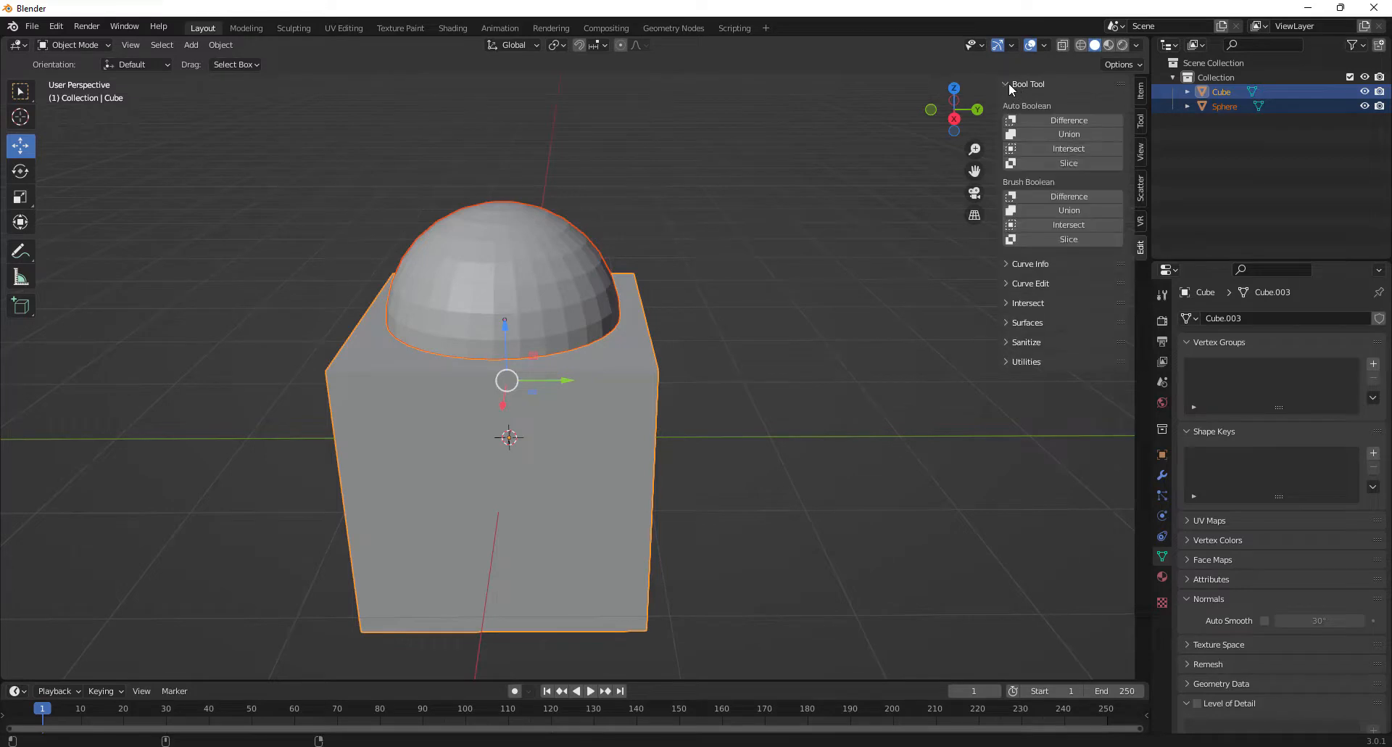
Try an Auto Boolean Difference to cut the sphere out of the cube, inspect the cavity, and undo the cut.
left_click(1062, 122)
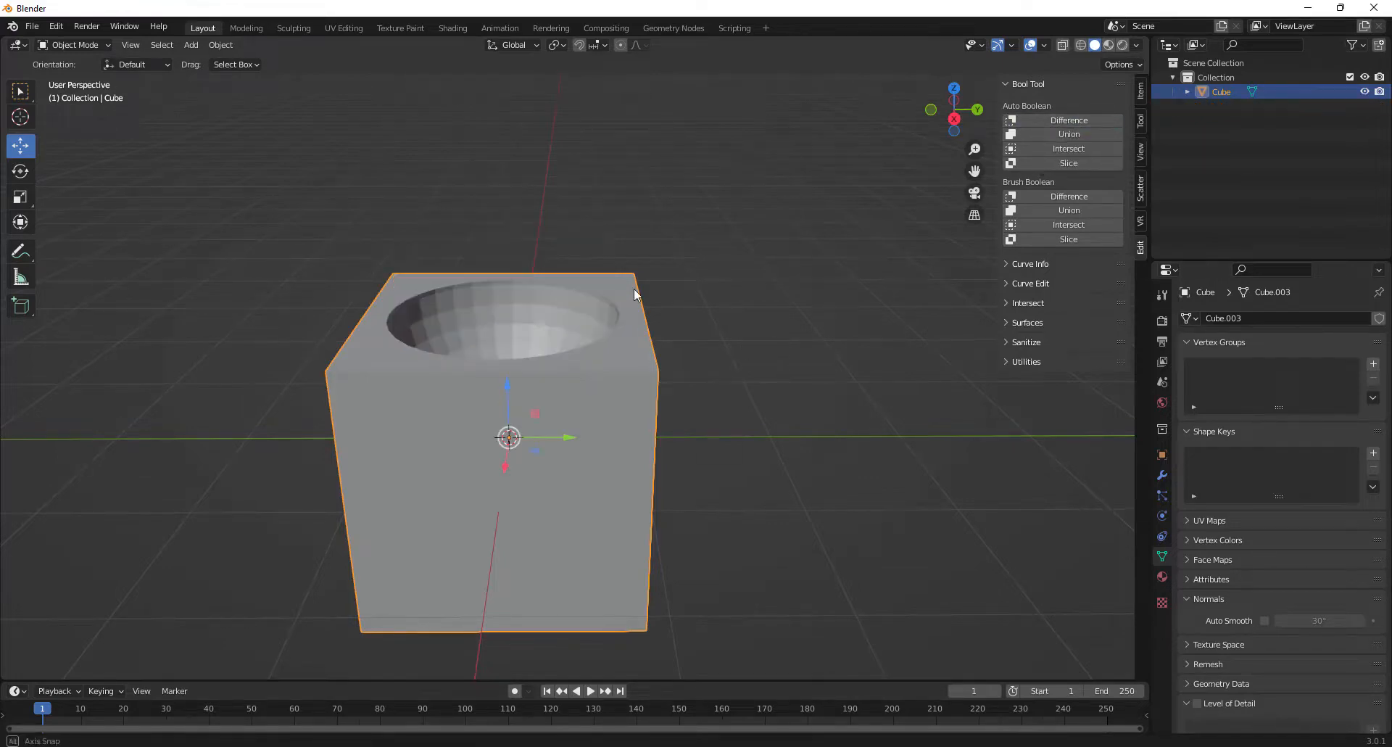
middle_click_drag(635, 293, 582, 332)
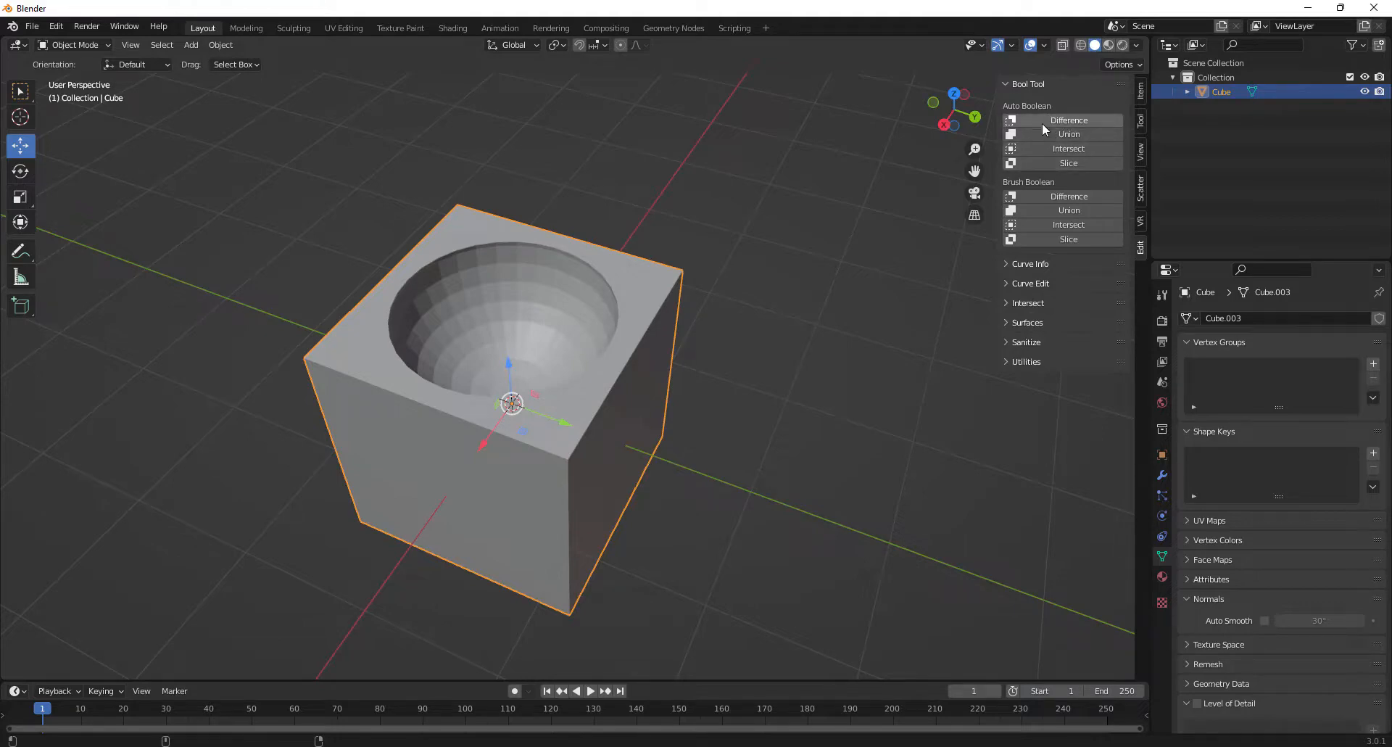
key("ctrl+z")
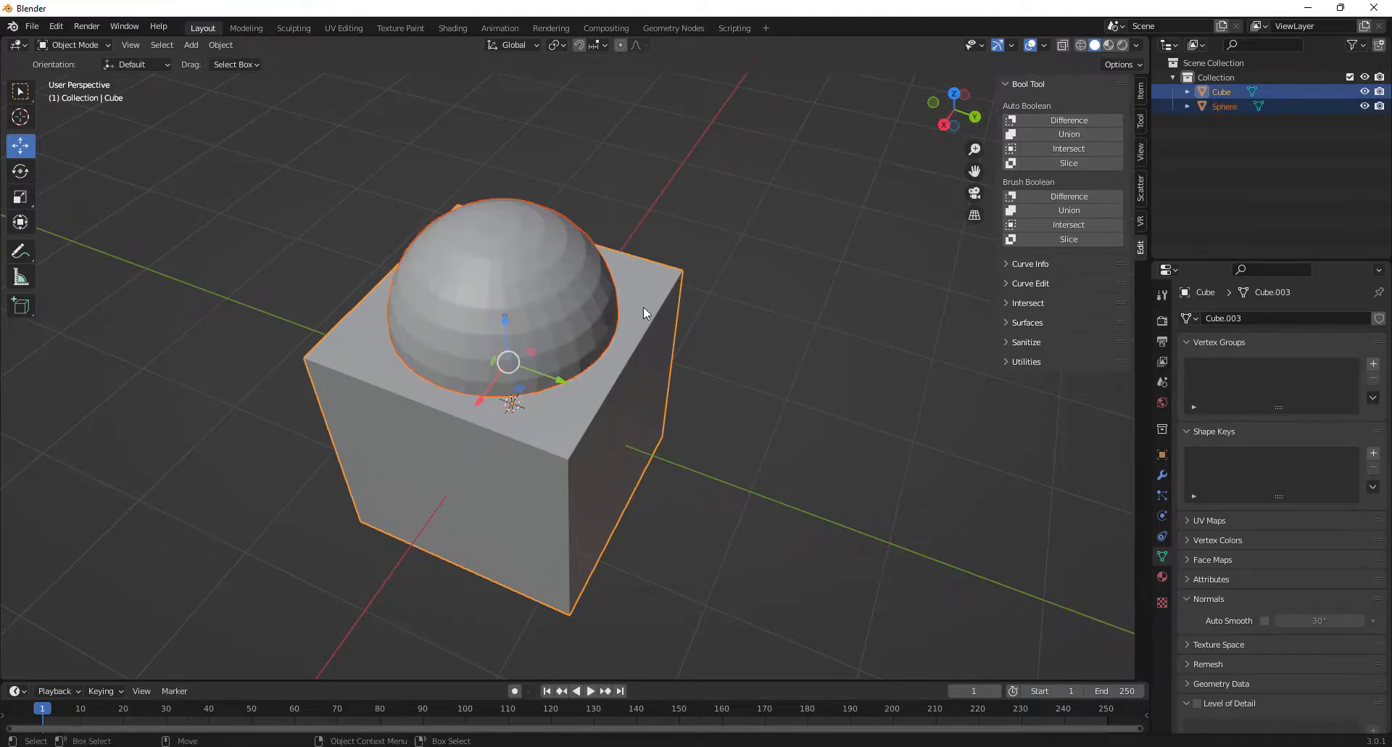
Cut the sphere out of the cube with a Brush Boolean Difference and clear the selection.
left_click(1041, 197)
middle_click_drag(761, 392, 722, 346)
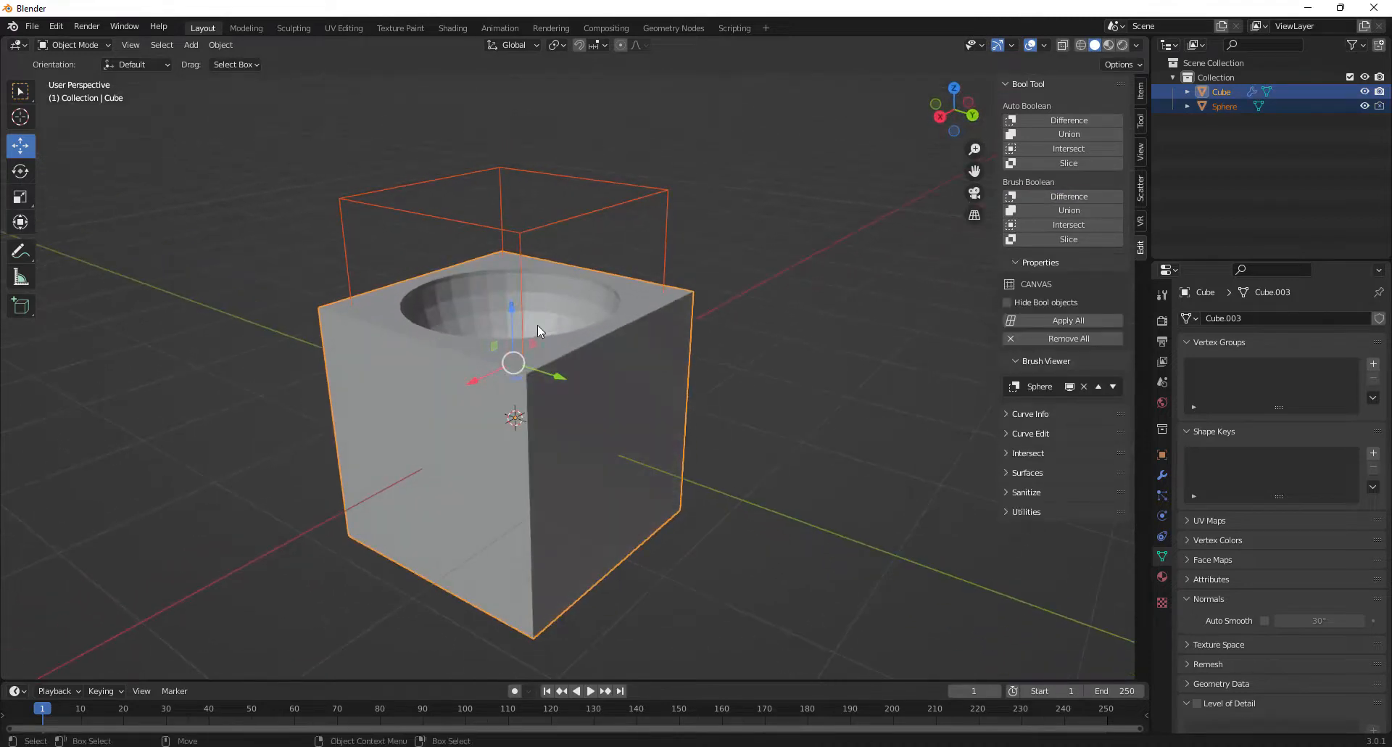
left_click(770, 299)
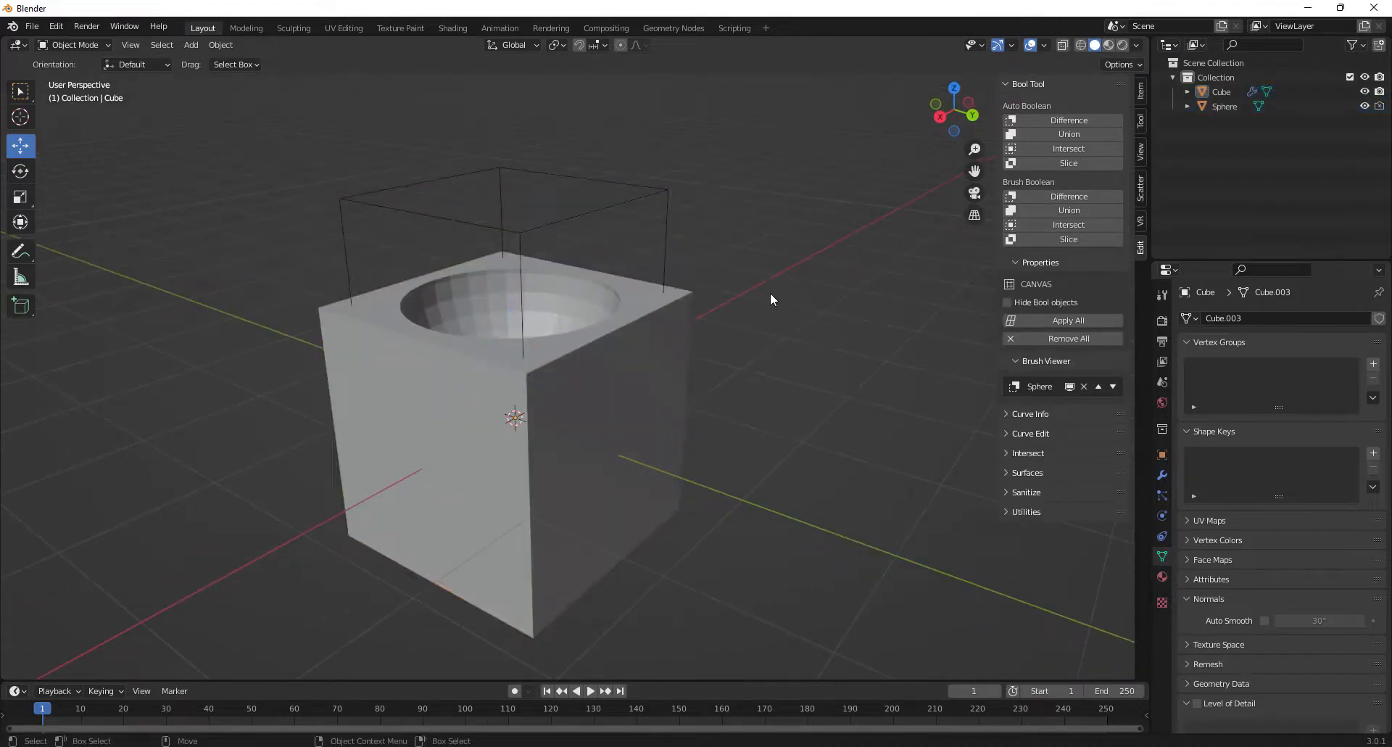
Reposition the sphere brush along Z, moving it about 0.18 m down and about 0.24 m back up.
left_click(599, 220)
mouse_move(517, 253)
left_mouse_down()
mouse_move(516, 206)
mouse_move(515, 317)
mouse_move(516, 279)
left_mouse_up()
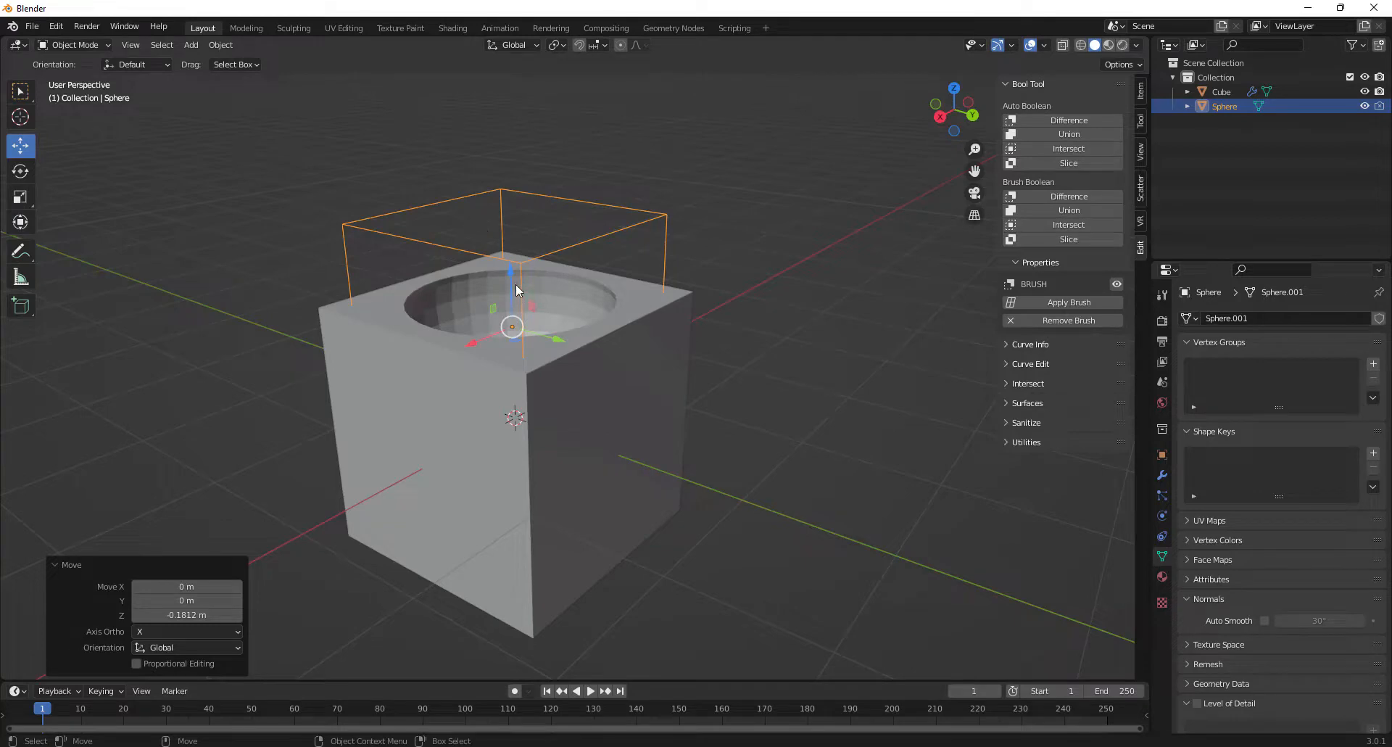
left_click_drag(515, 290, 556, 254)
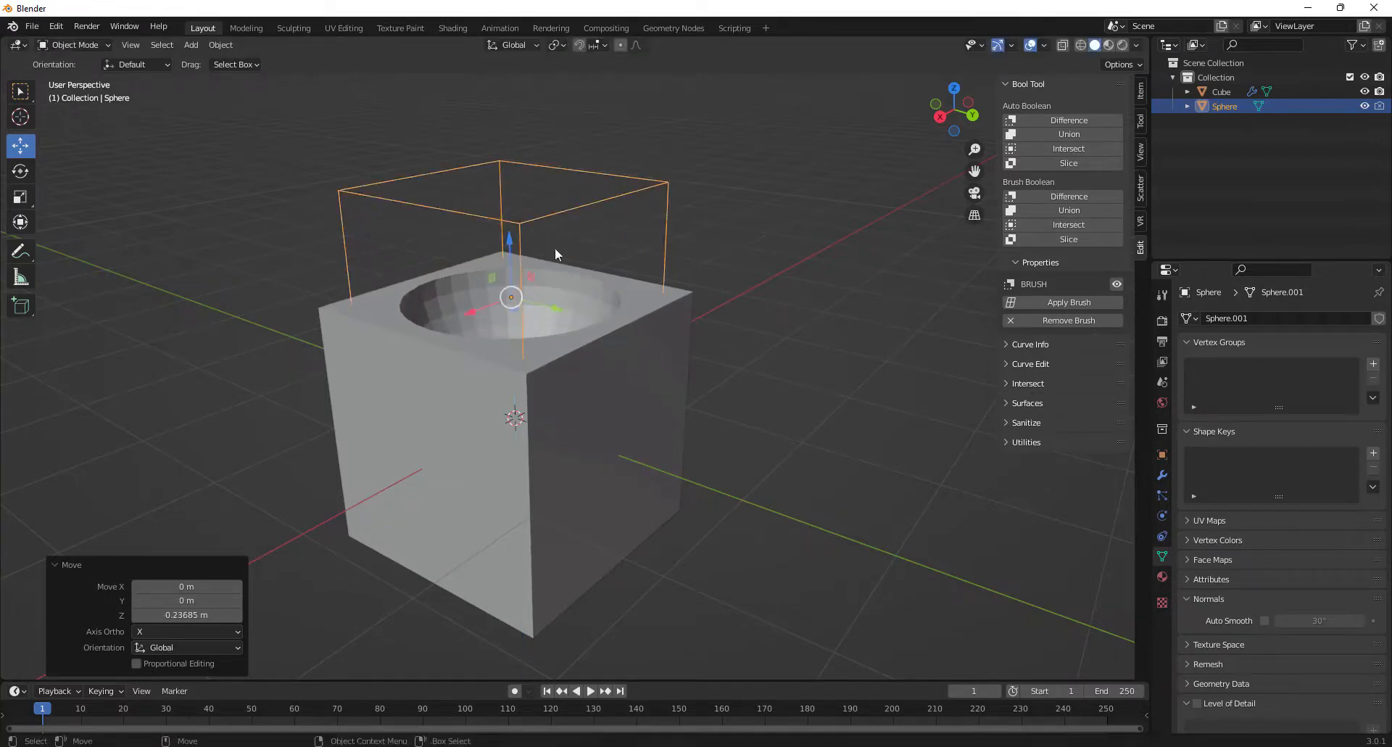
Show the modifier properties and reselect the sphere brush to check its modifiers.
middle_click_drag(556, 253, 690, 258)
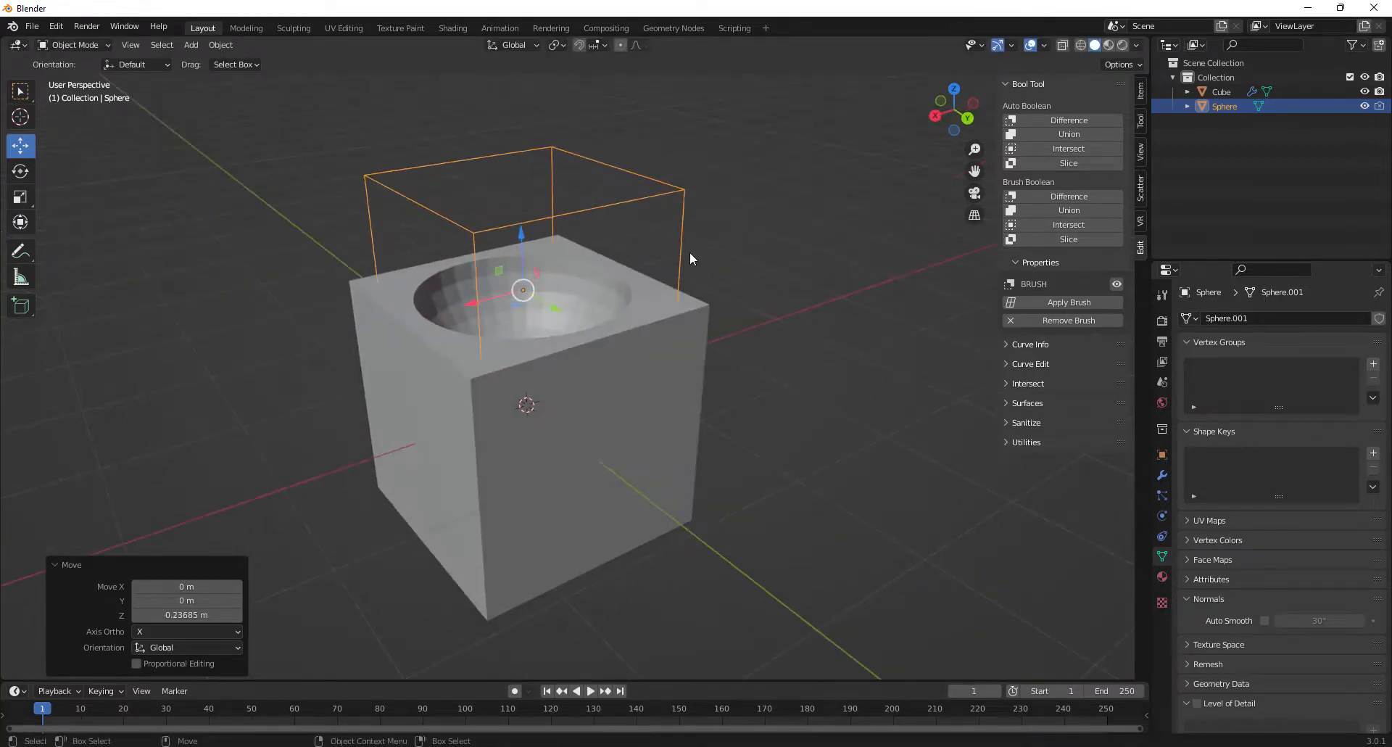
left_click(1163, 476)
left_click(844, 333)
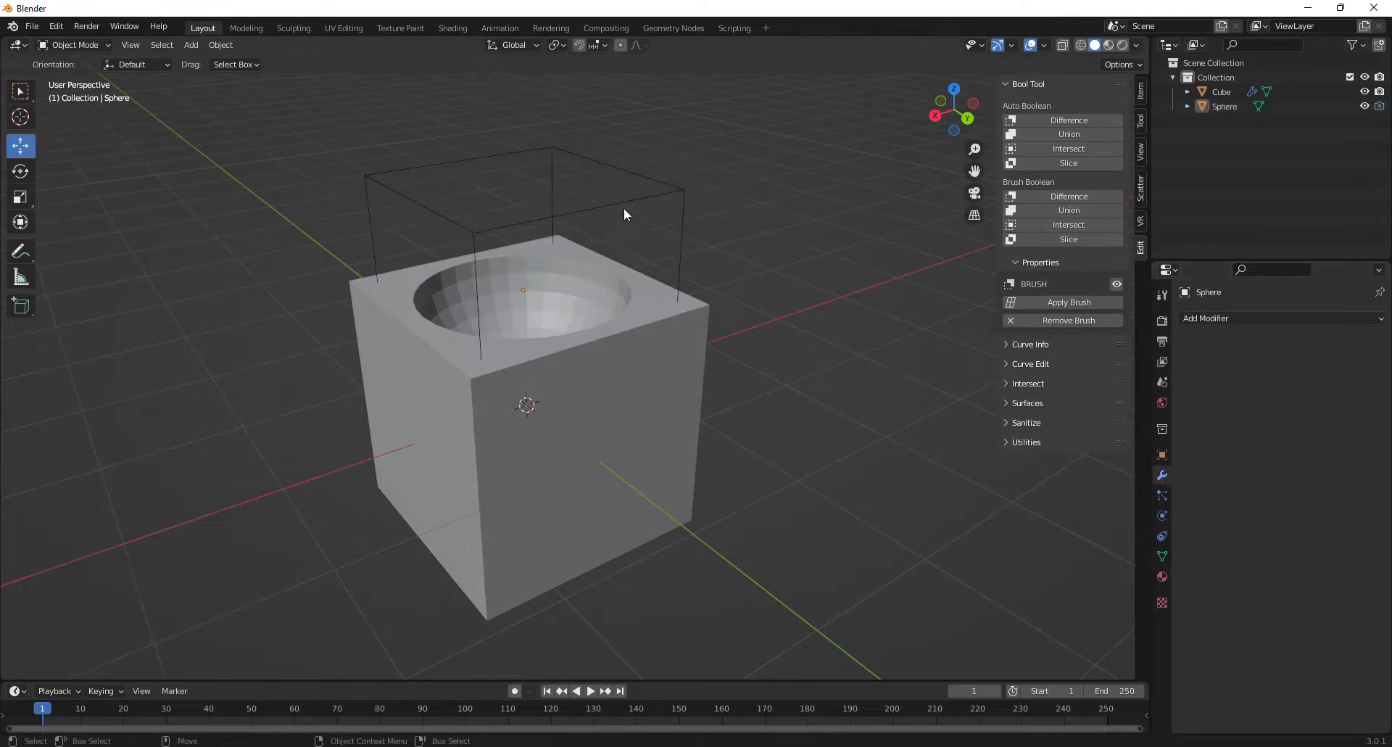
left_click(624, 207)
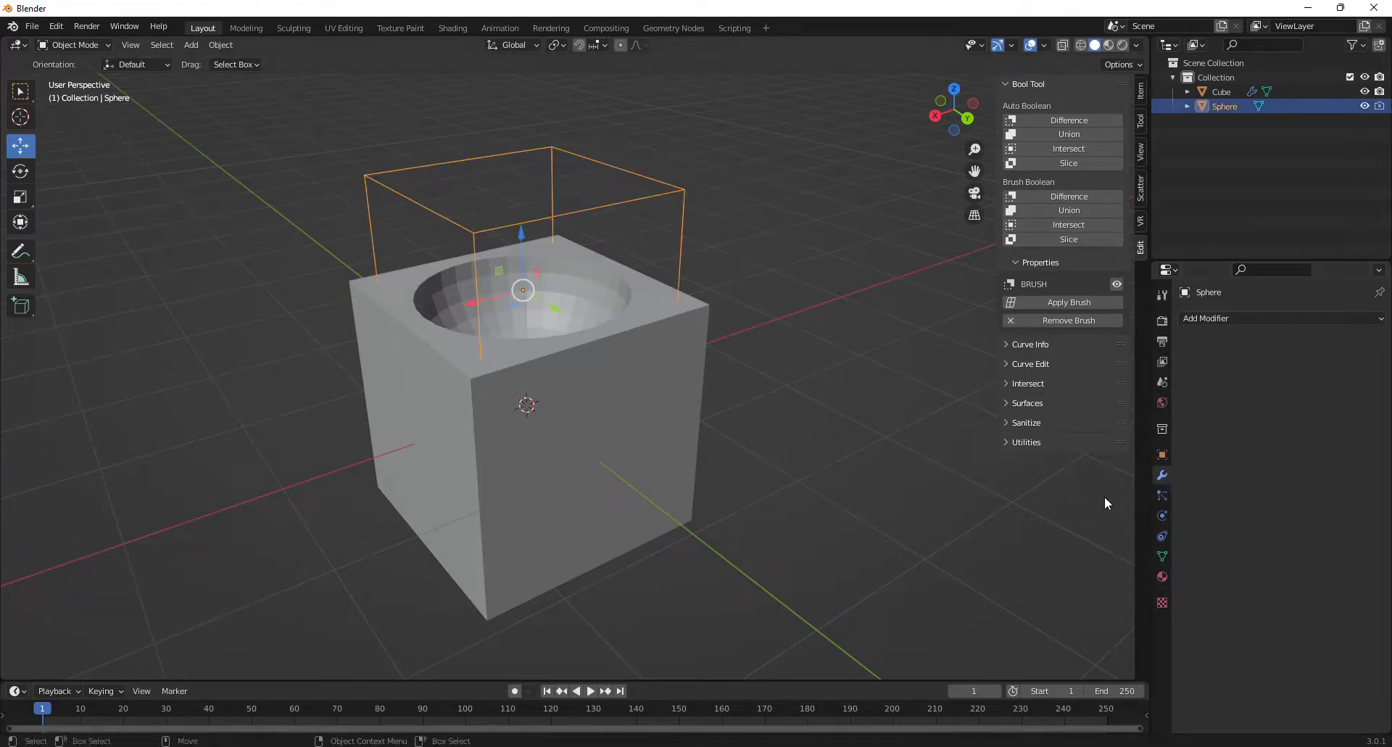
Apply the sphere brush to the cube, then delete the sphere and leave the cube selected.
left_click(1058, 303)
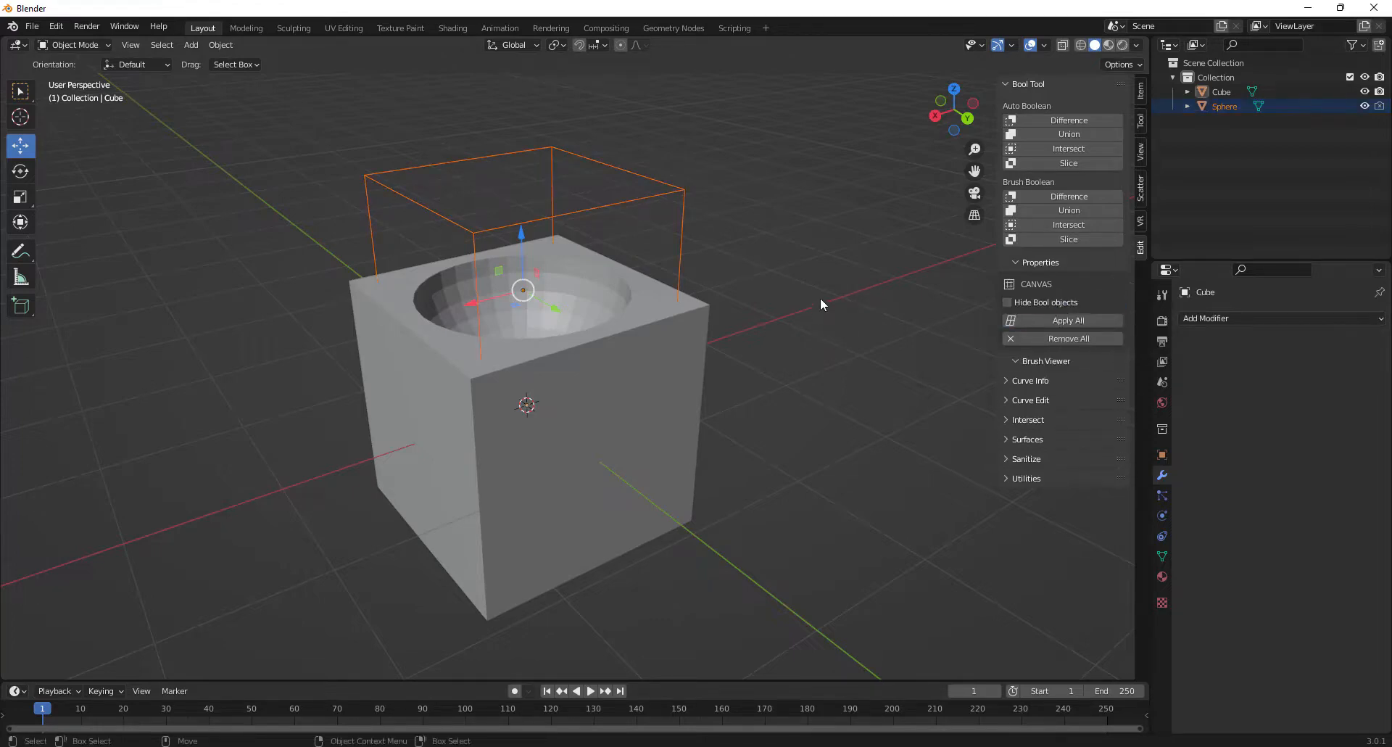
left_click(685, 202)
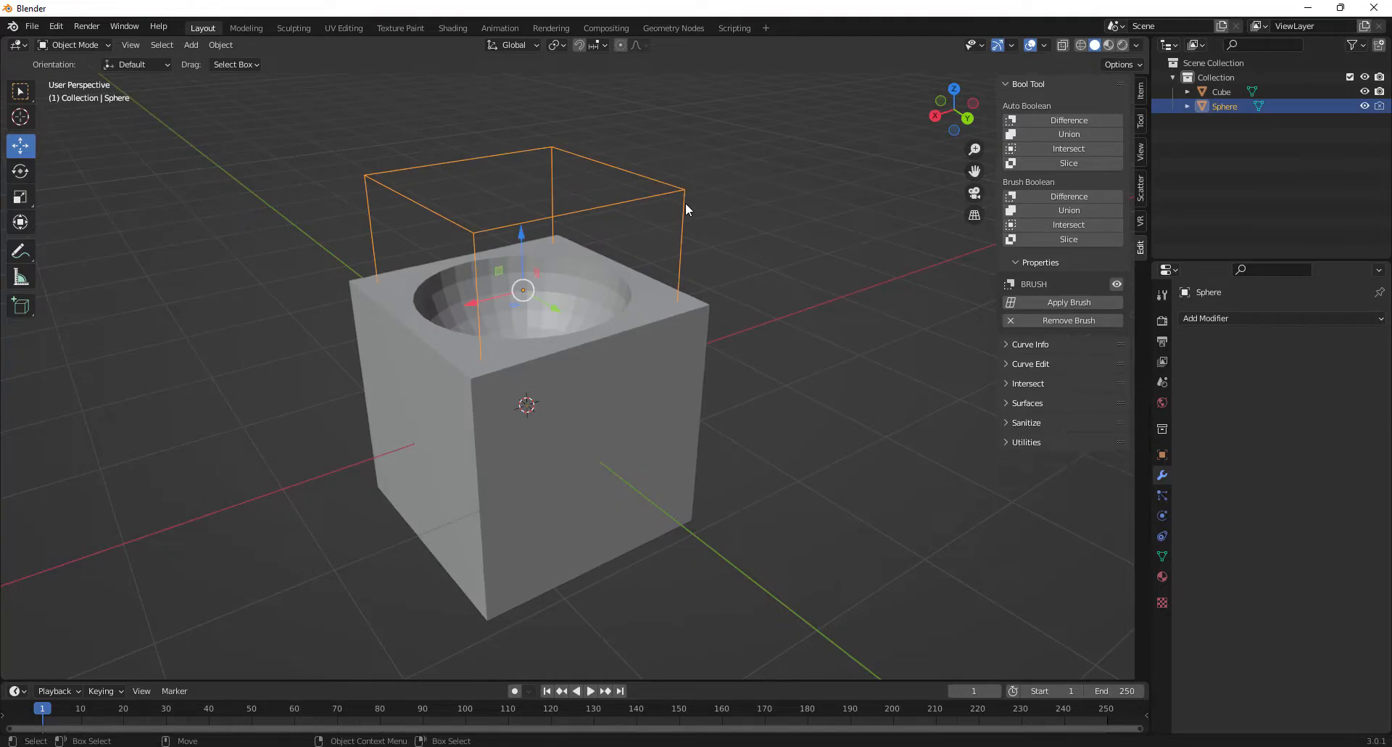
key("Delete")
left_click(474, 392)
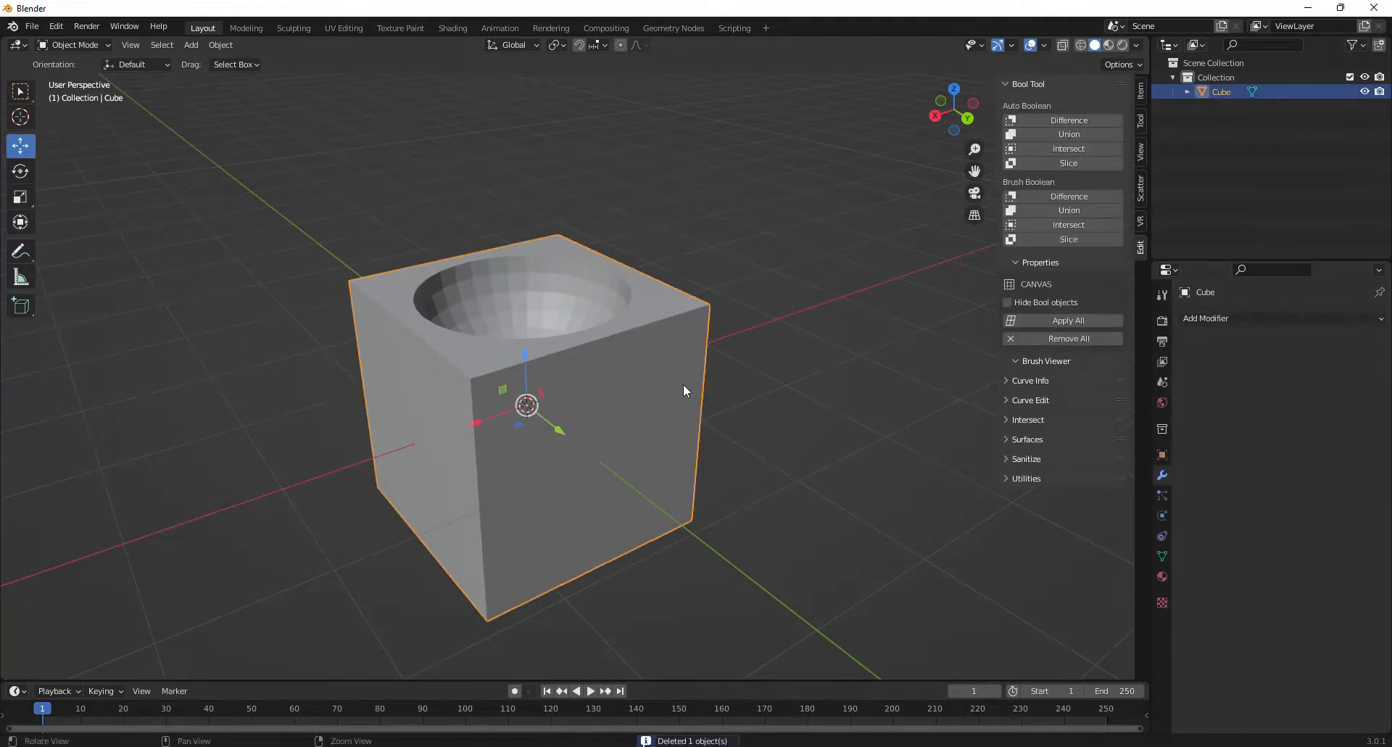
middle_click_drag(683, 389, 483, 346)
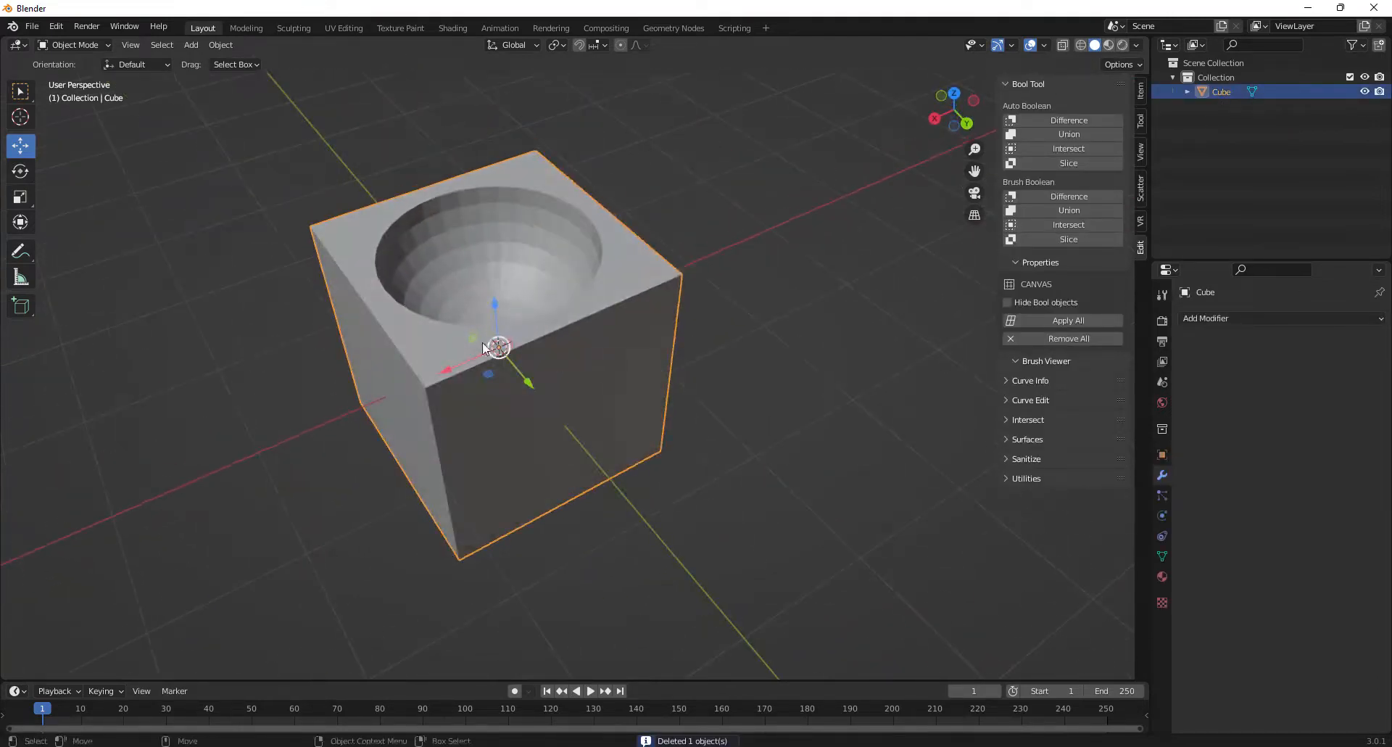
Enter Edit Mode on the cube and inspect the edges around the spherical cavity.
key("Tab")
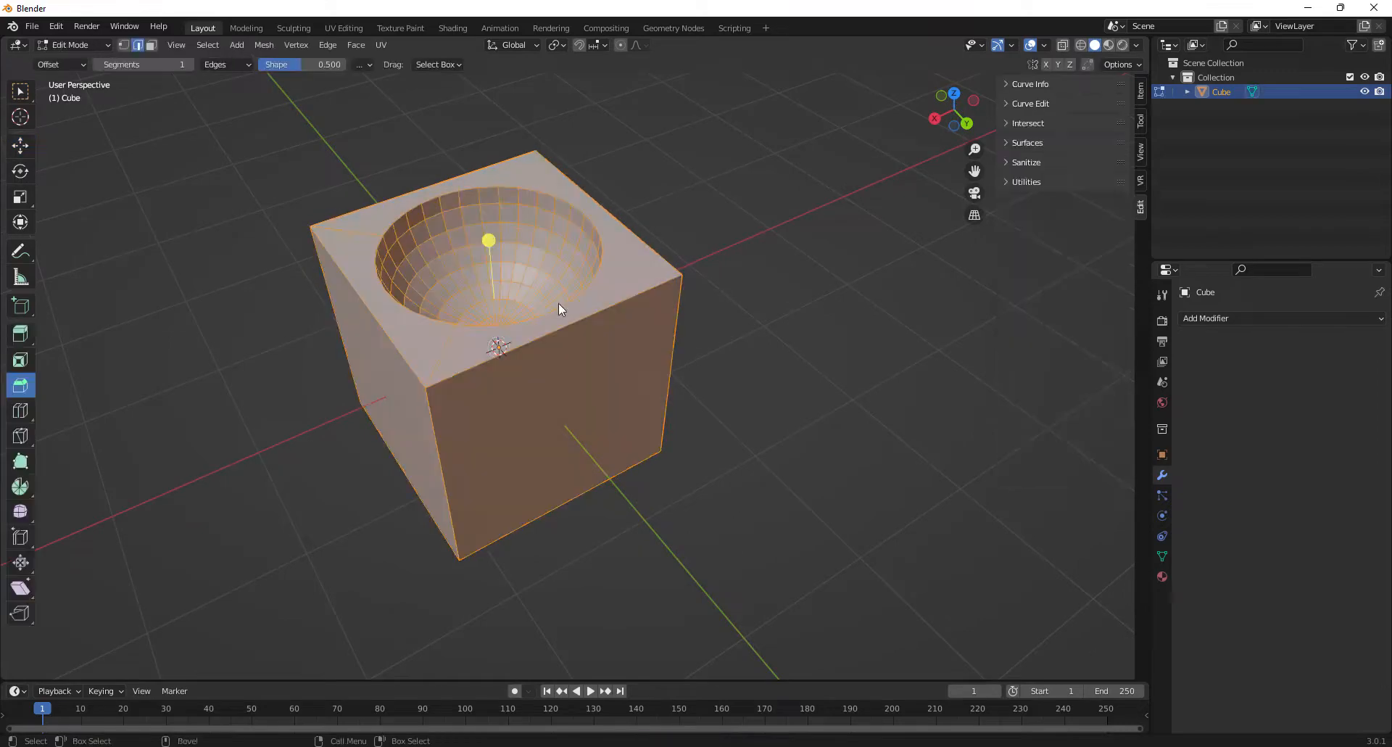
middle_click_drag(558, 303, 667, 427)
left_click(538, 386)
middle_click_drag(733, 350, 682, 415)
middle_click_drag(697, 362, 713, 333)
left_click(434, 343)
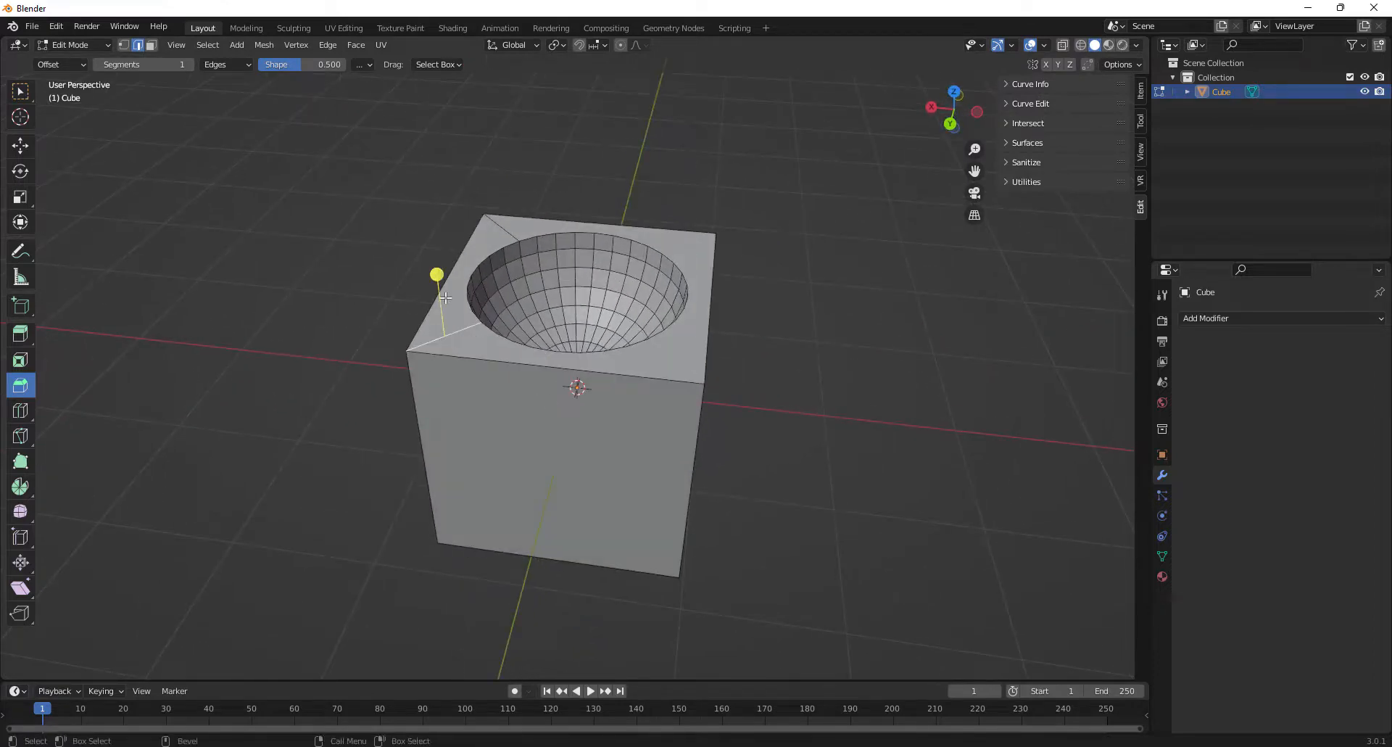
Switch to face selection, check the cube's individual faces around the cavity, and return to Object Mode.
left_click(151, 44)
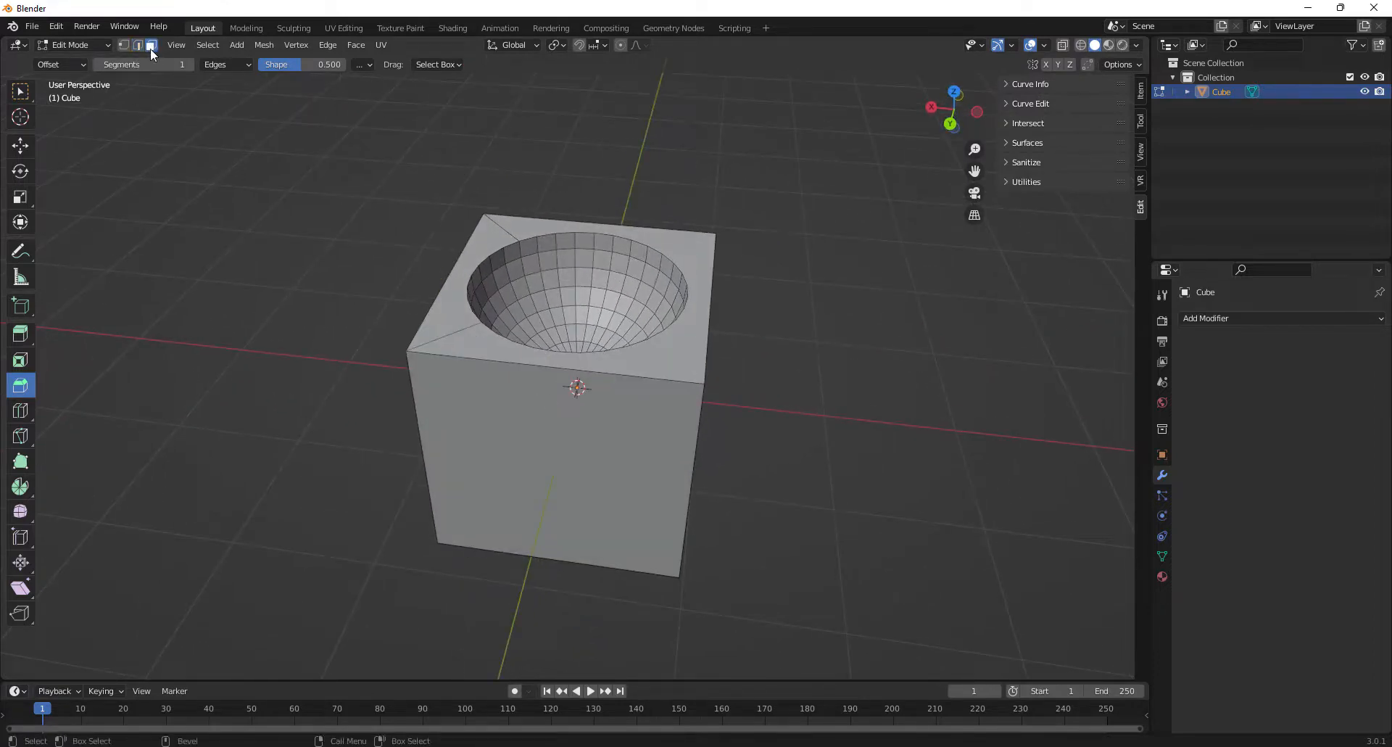
left_click(426, 314)
left_click(497, 364, "shift")
middle_click_drag(670, 367, 658, 426)
key("alt+a")
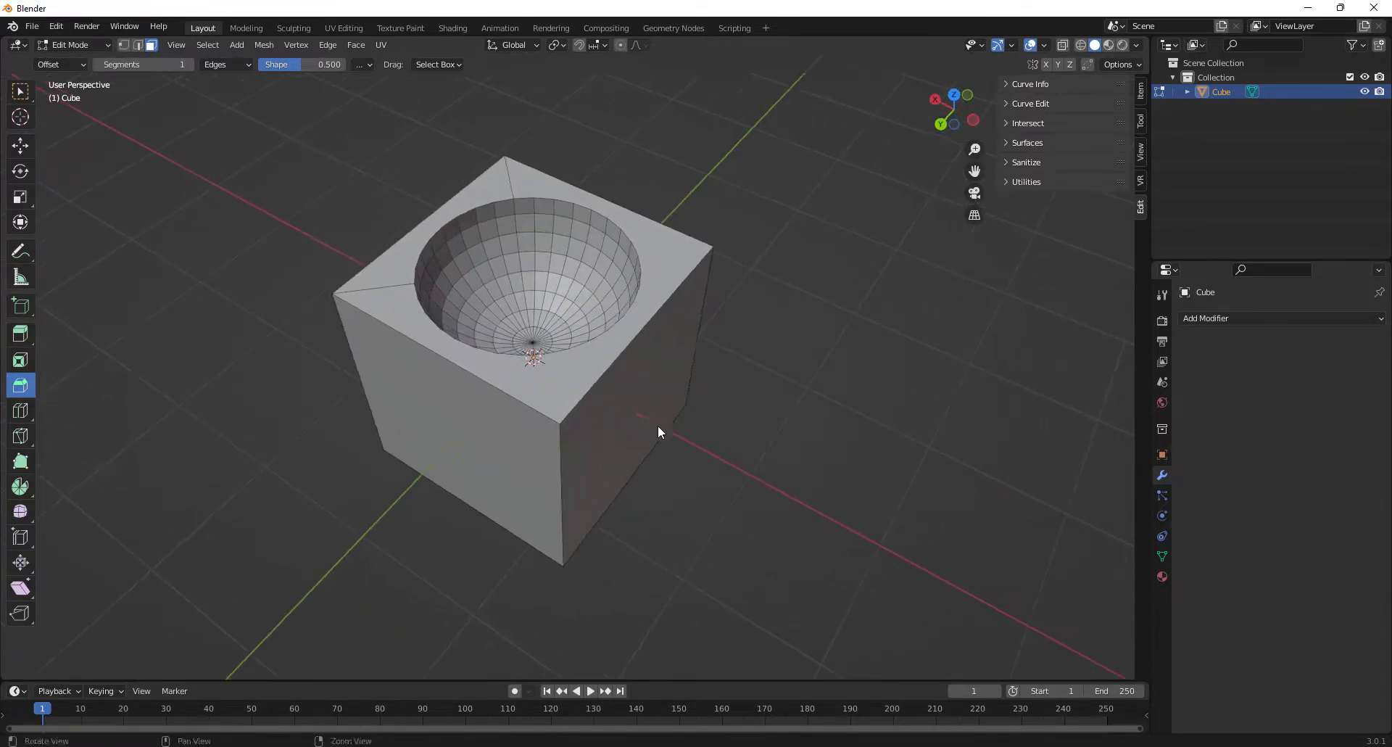
left_click(624, 426)
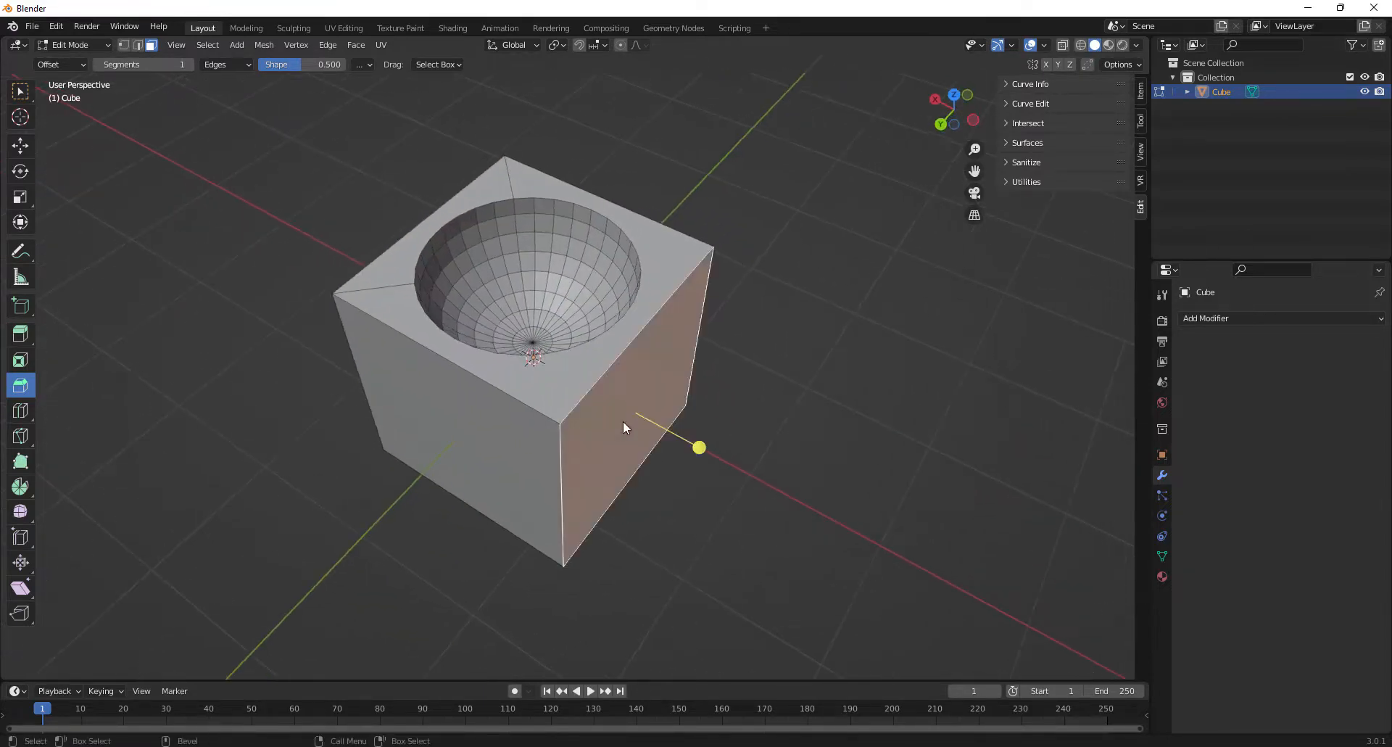
left_click(499, 435)
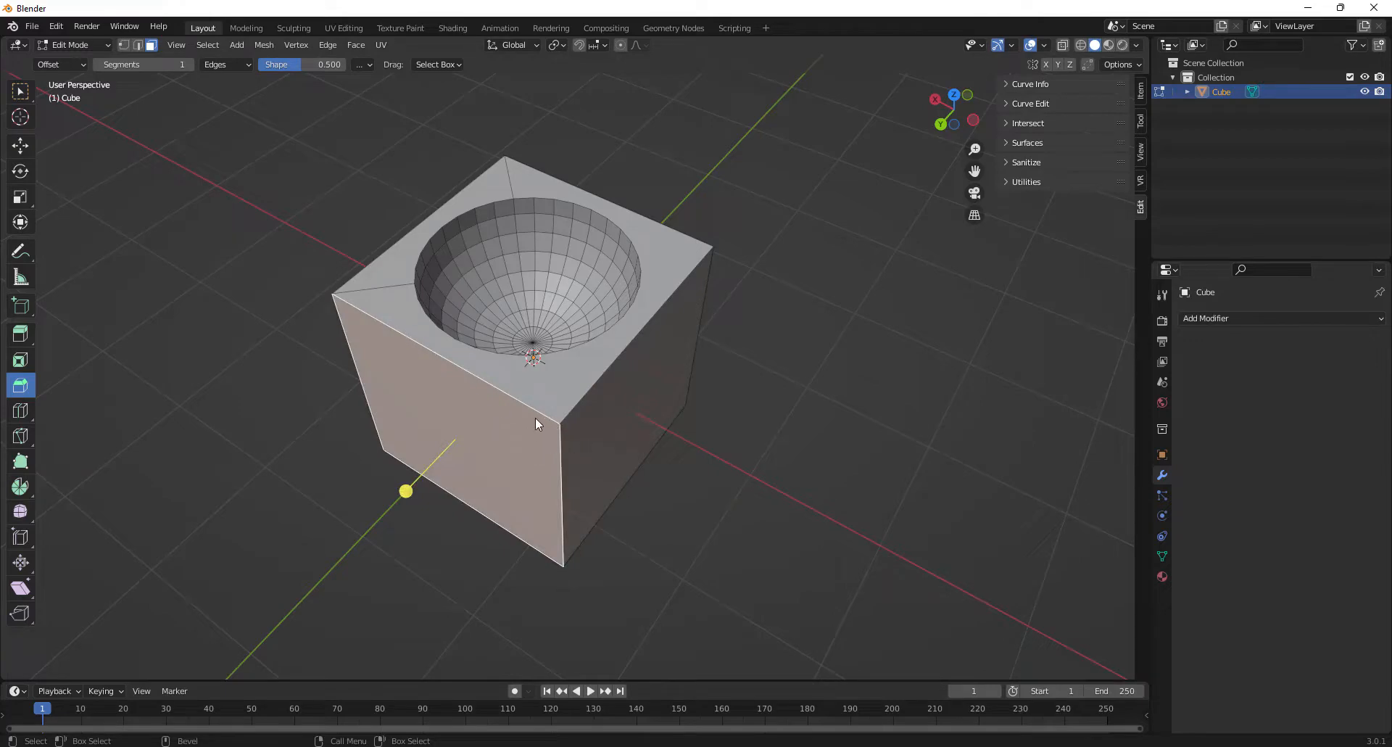
middle_click_drag(493, 400, 645, 433)
left_click(256, 113)
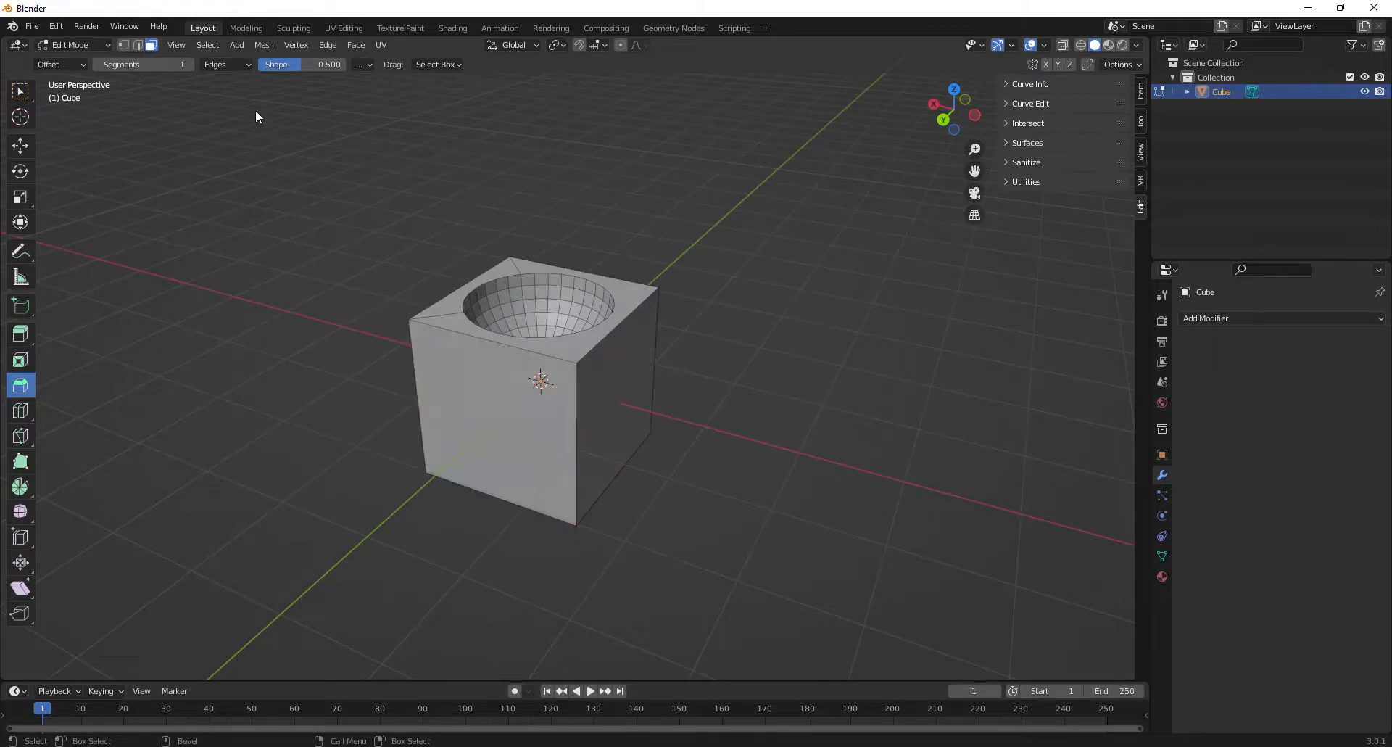
left_click(90, 45)
left_click(90, 60)
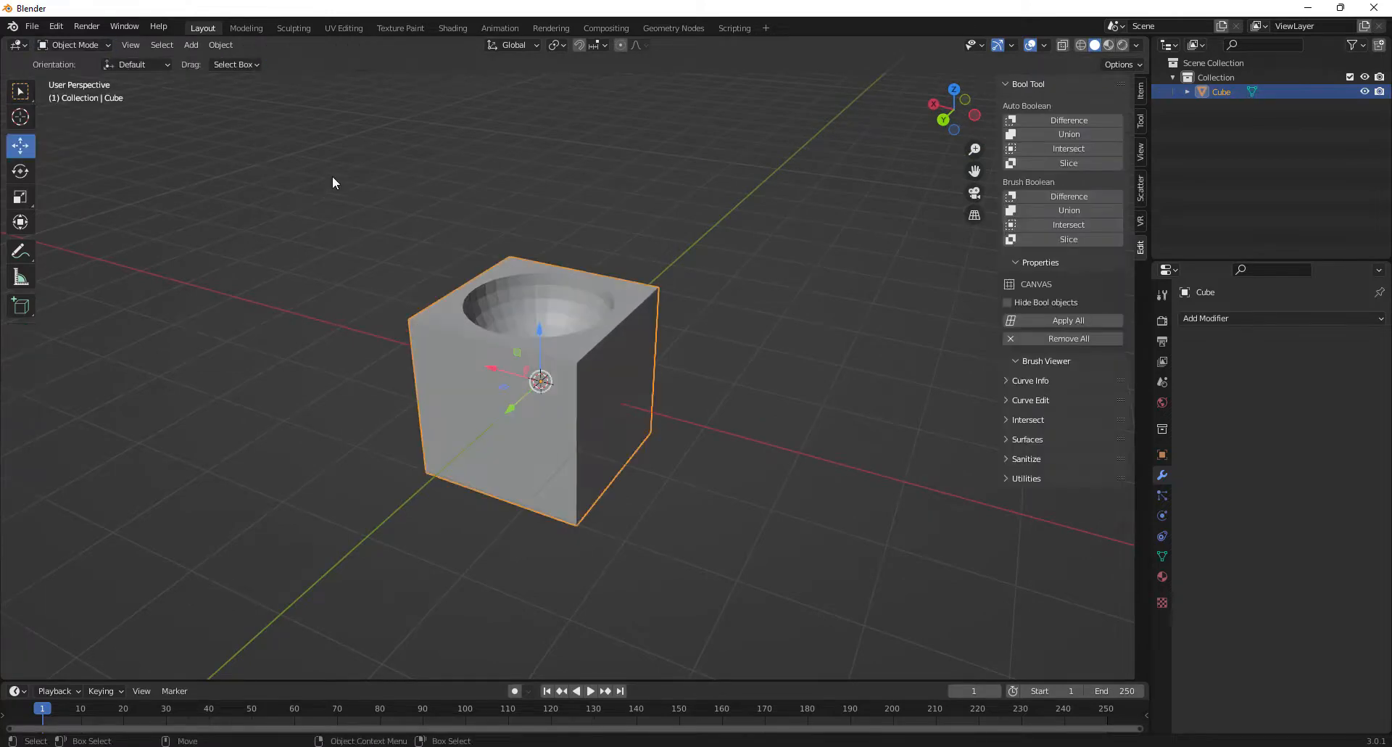
Add a cylinder mesh and scale it uniformly to about 0.432.
left_click(332, 180)
left_click(191, 45)
mouse_move(207, 71)
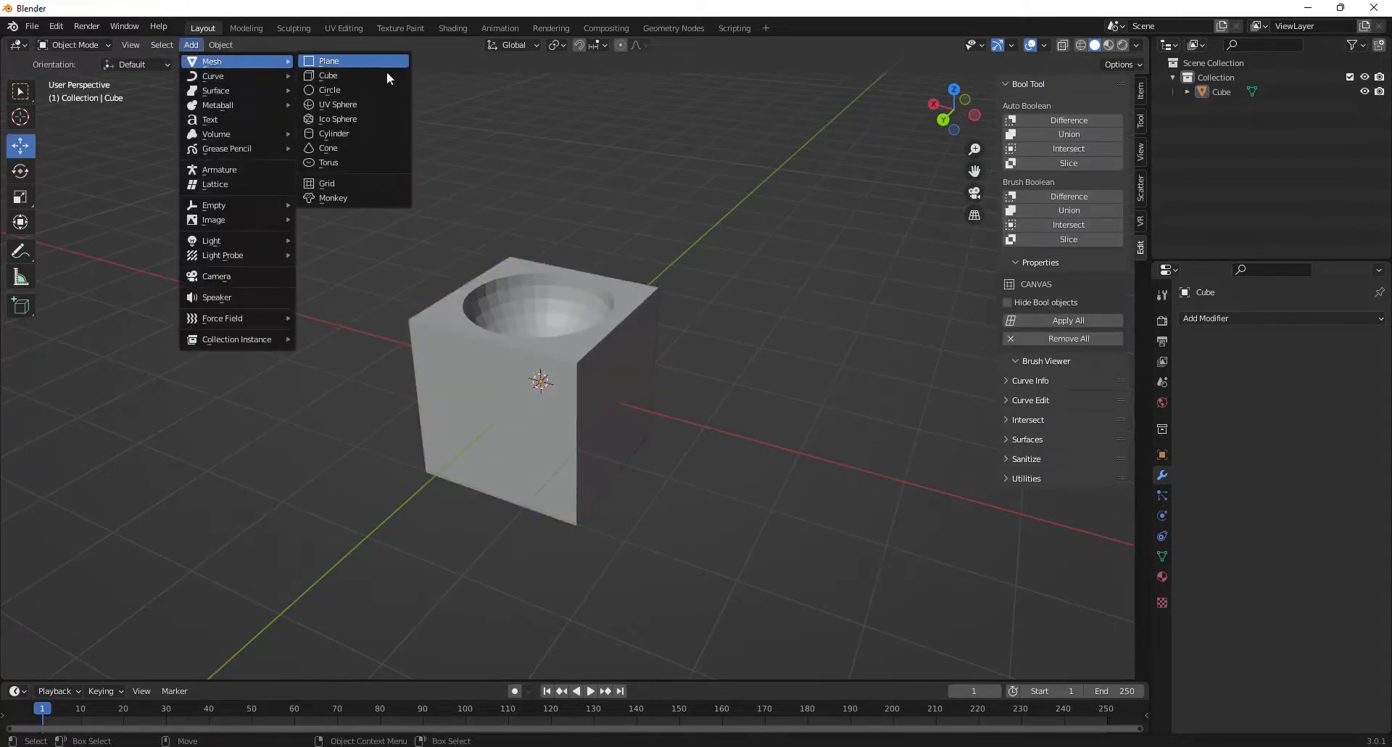
left_click(348, 133)
key("r")
middle_click_drag(675, 530, 617, 424)
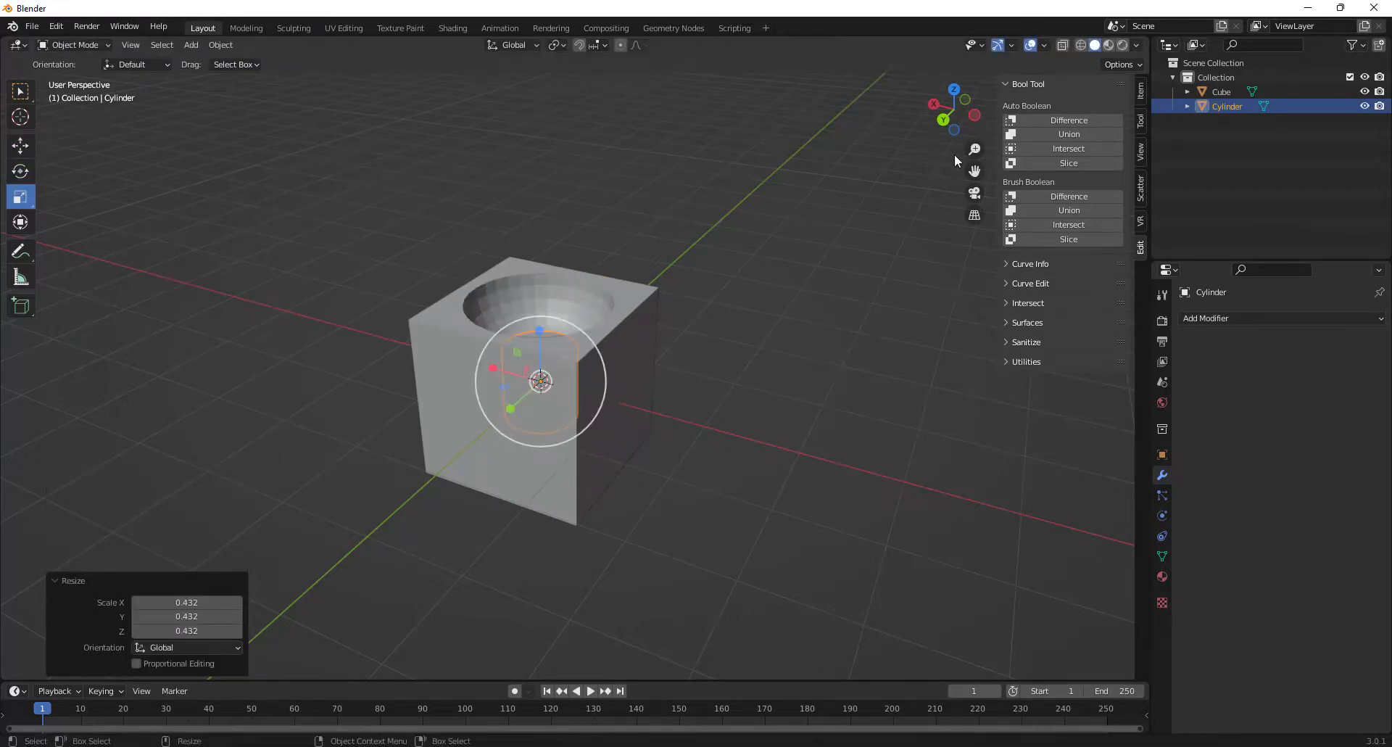
Rotate the cylinder in the left orthographic view so that its axis runs along Y.
left_click(974, 114)
key("e")
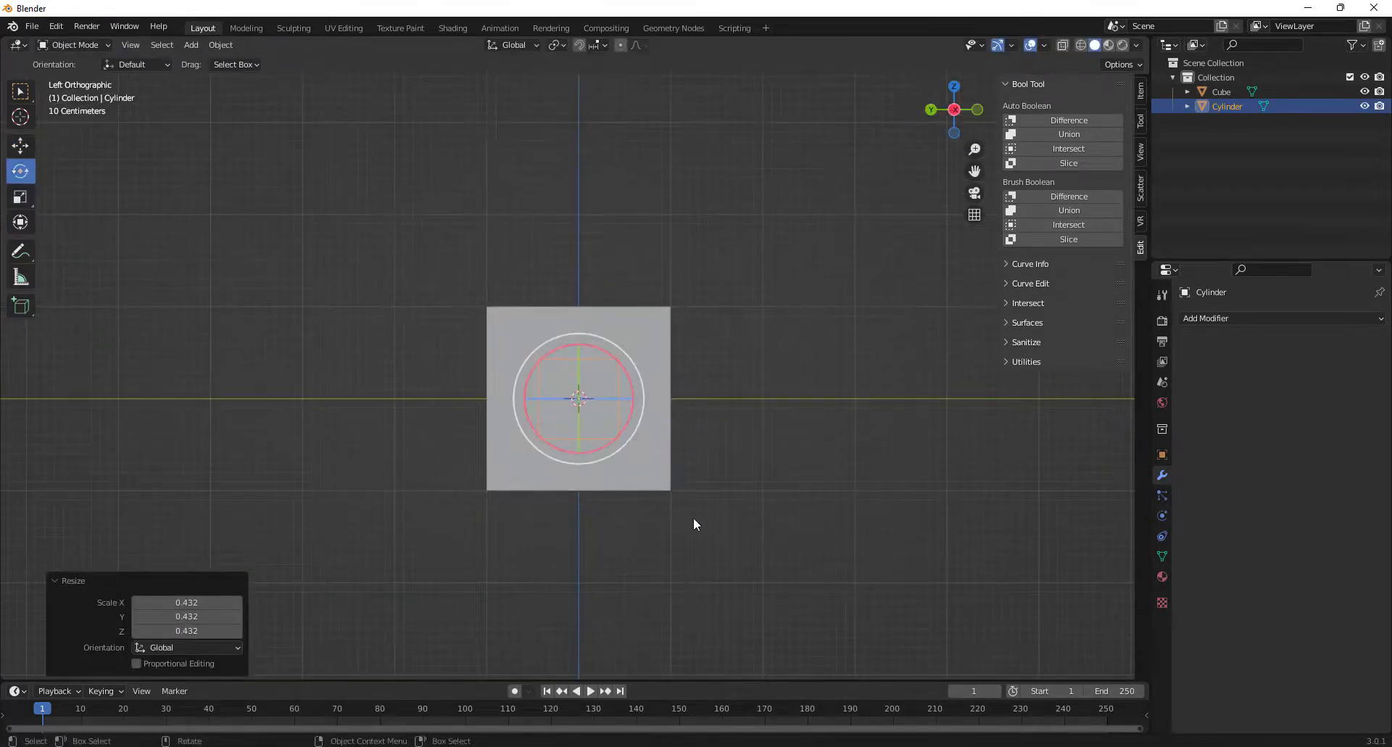
key("w")
key("e")
key("w")
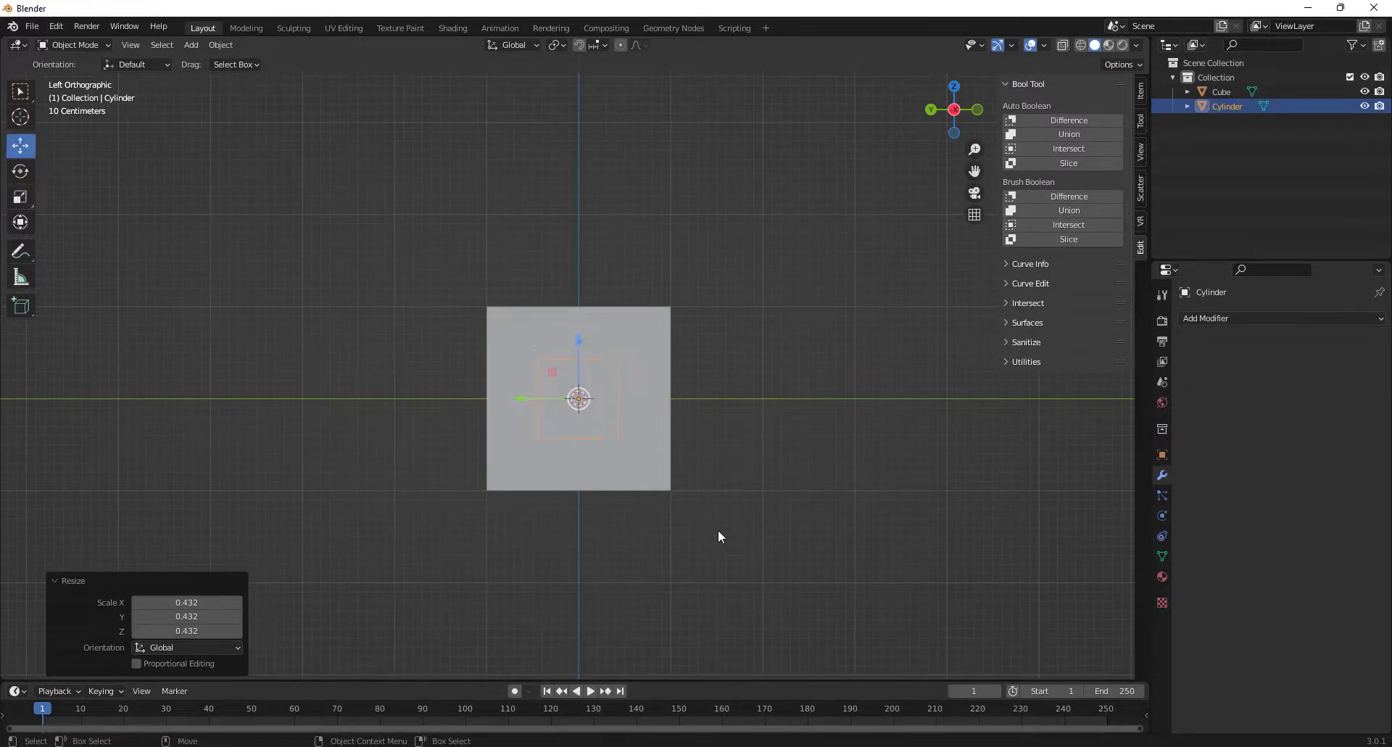
key("e")
key("r")
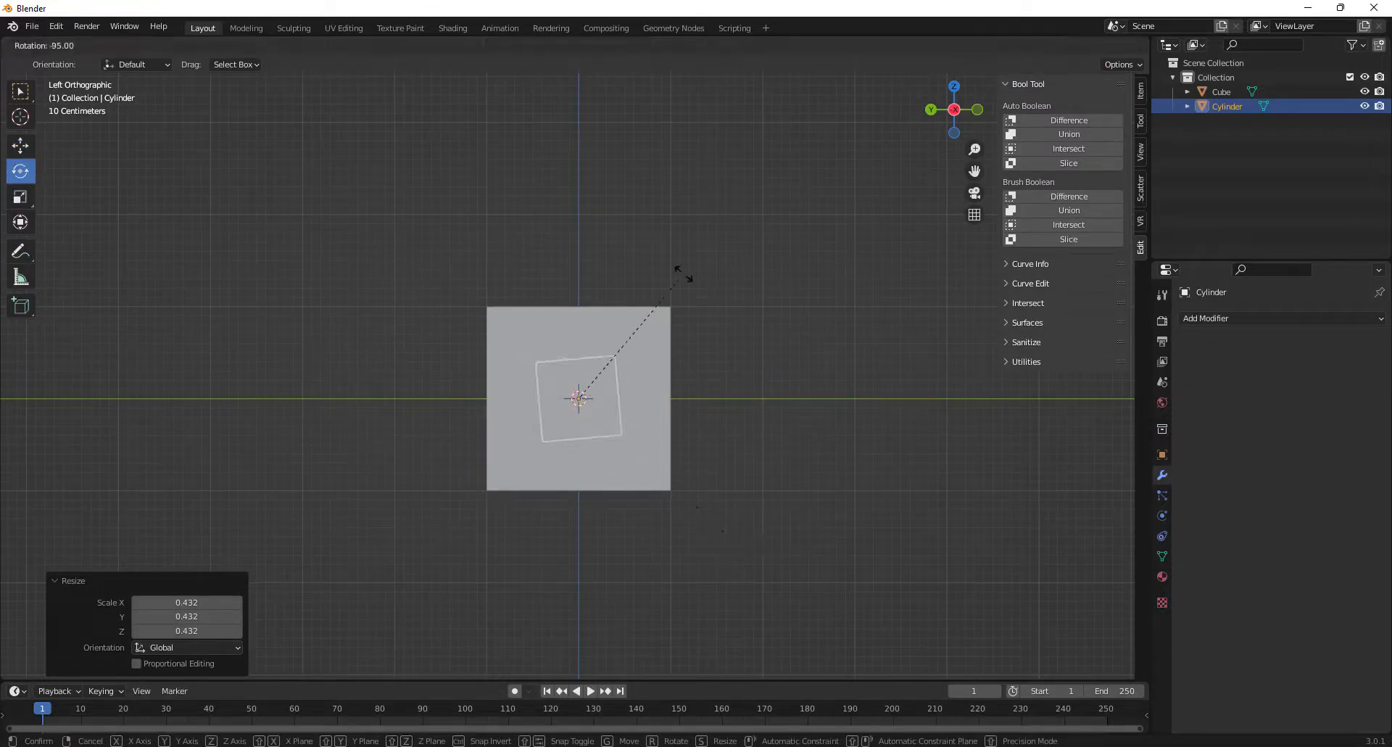
left_click(685, 297)
Move the cylinder about 1.01 m along Y and about 0.35 m along X.
key("w")
left_click_drag(529, 397, 442, 398)
middle_click_drag(248, 347, 441, 370)
left_click(966, 119)
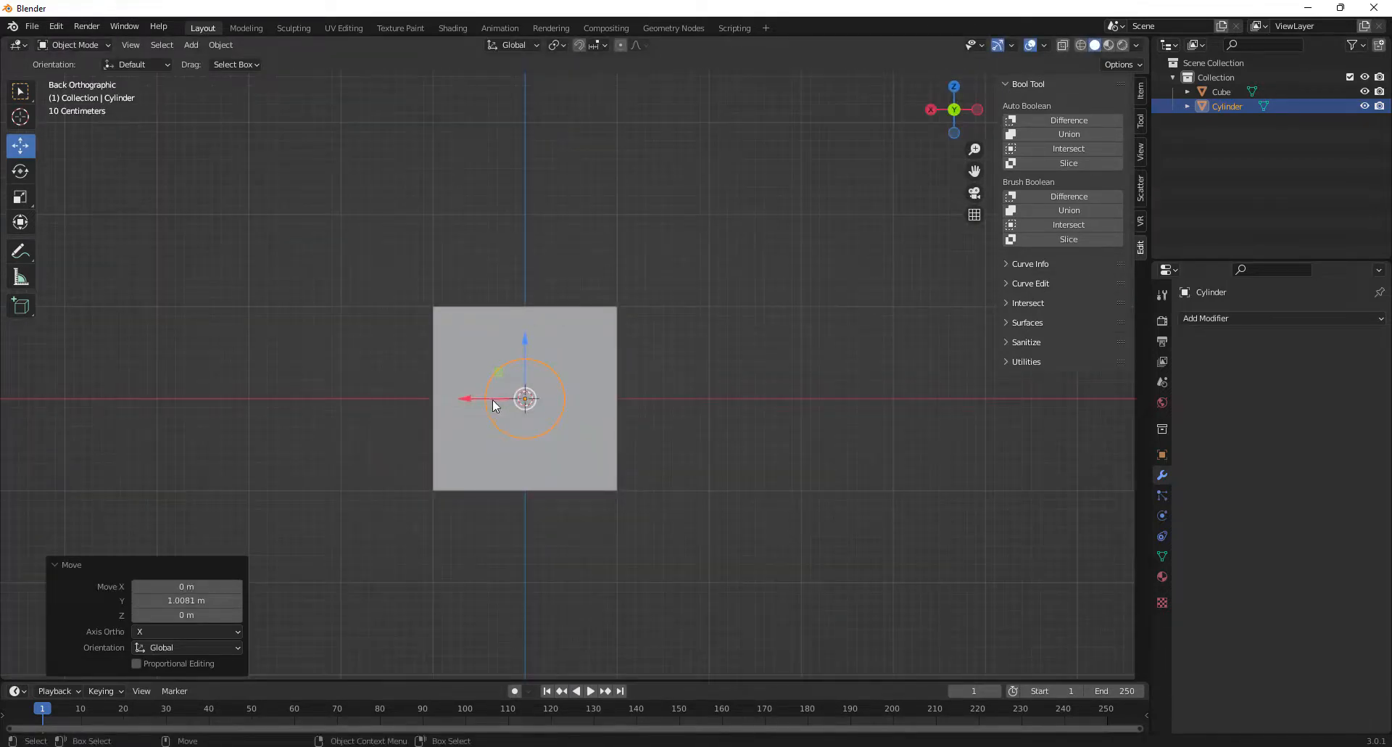
left_click_drag(493, 398, 473, 401)
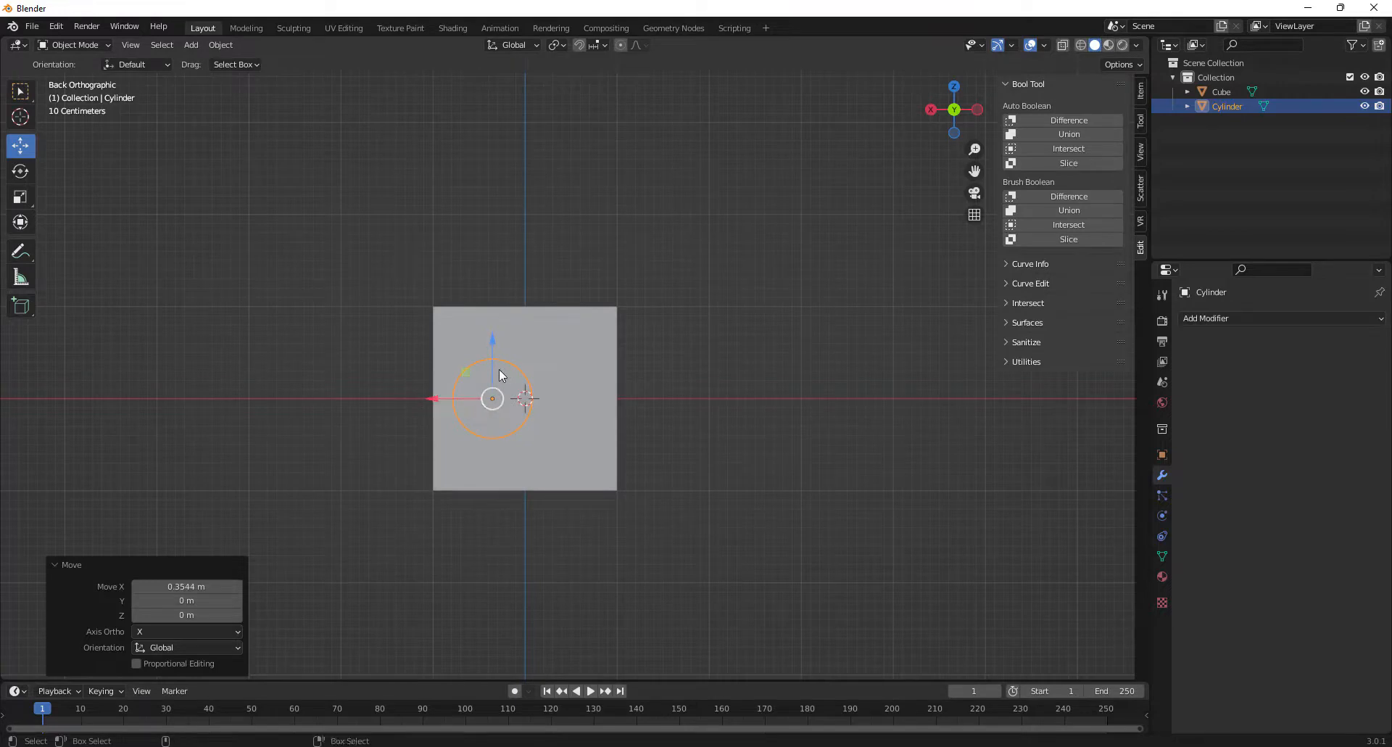
Duplicate the cylinder and move the copy about 0.97 m along Z, -2.04 m along Y and -0.38 m along X.
key("shift+d")
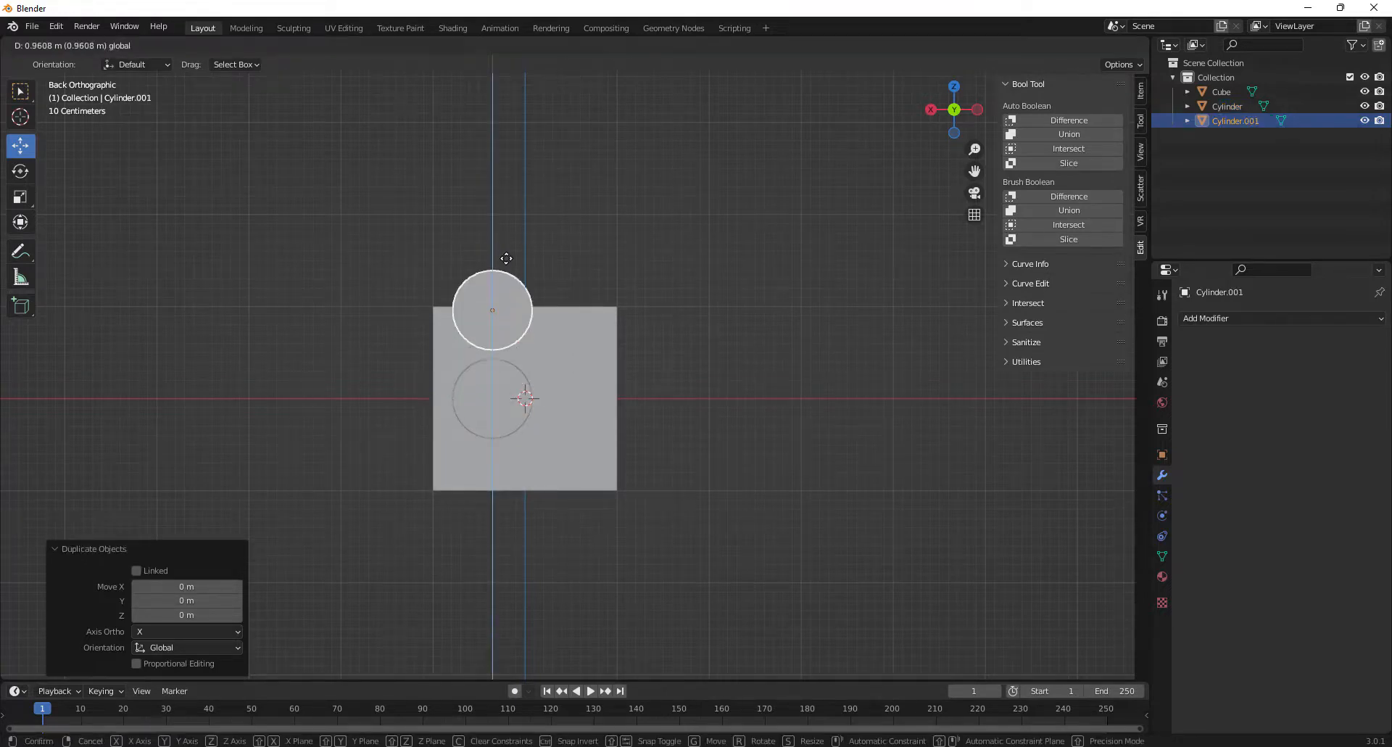
left_click(500, 250)
middle_click_drag(501, 250, 433, 276)
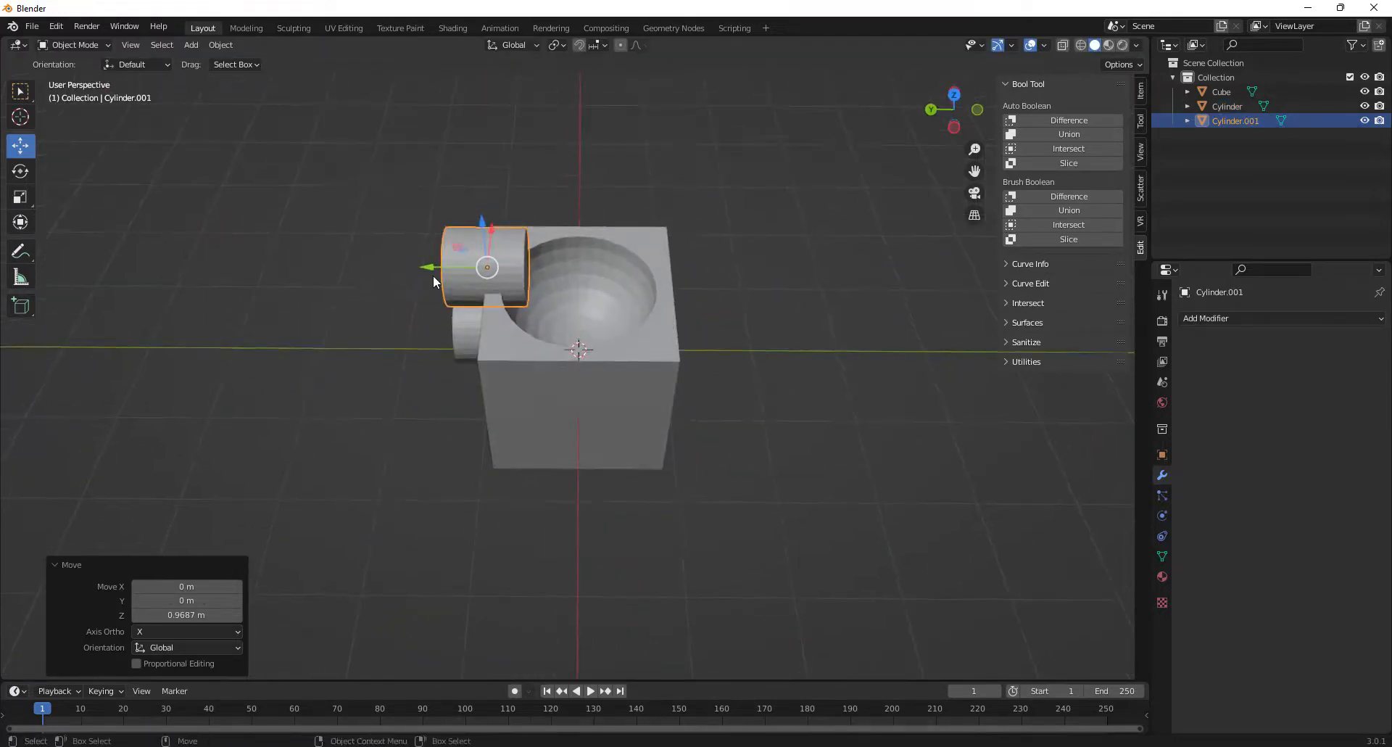
left_click_drag(433, 276, 618, 274)
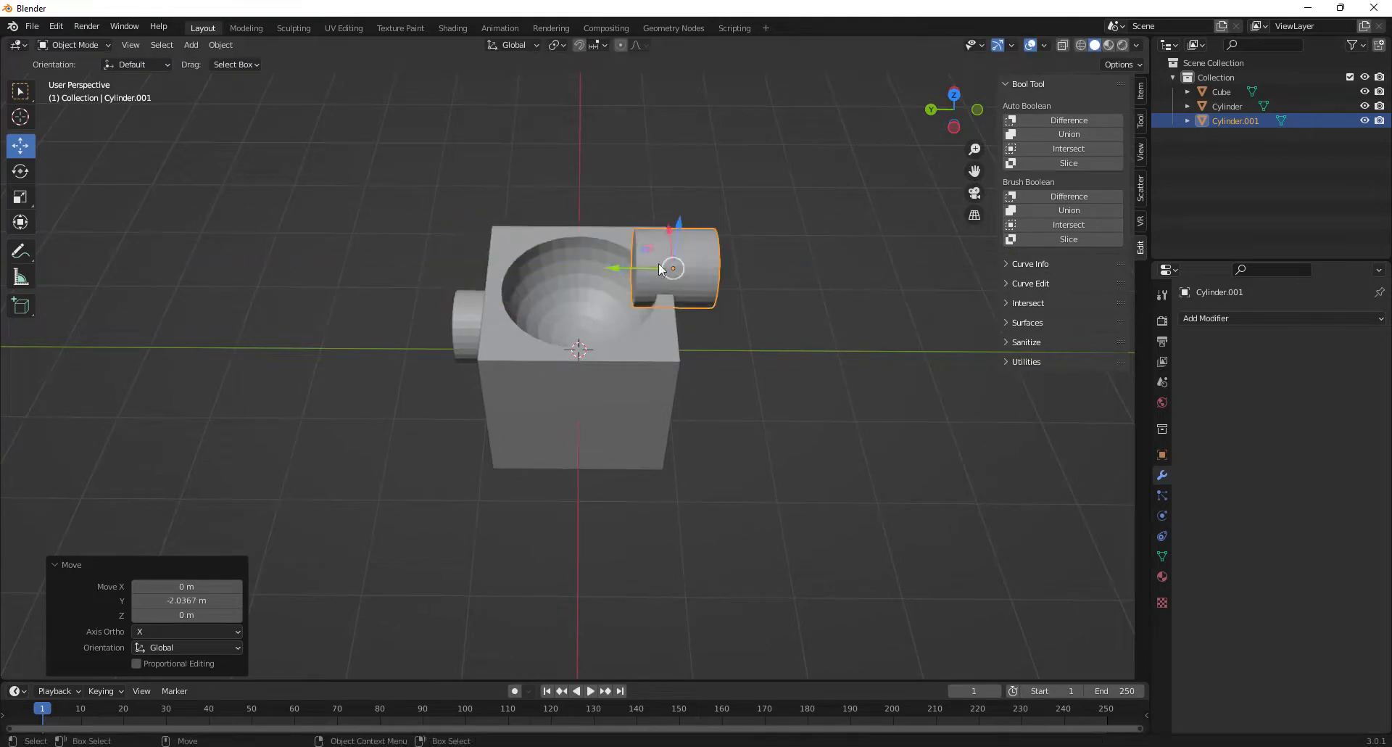
left_click(954, 95)
left_click_drag(716, 467, 687, 468)
middle_click_drag(687, 468, 642, 376)
left_click_drag(643, 372, 573, 372, "alt")
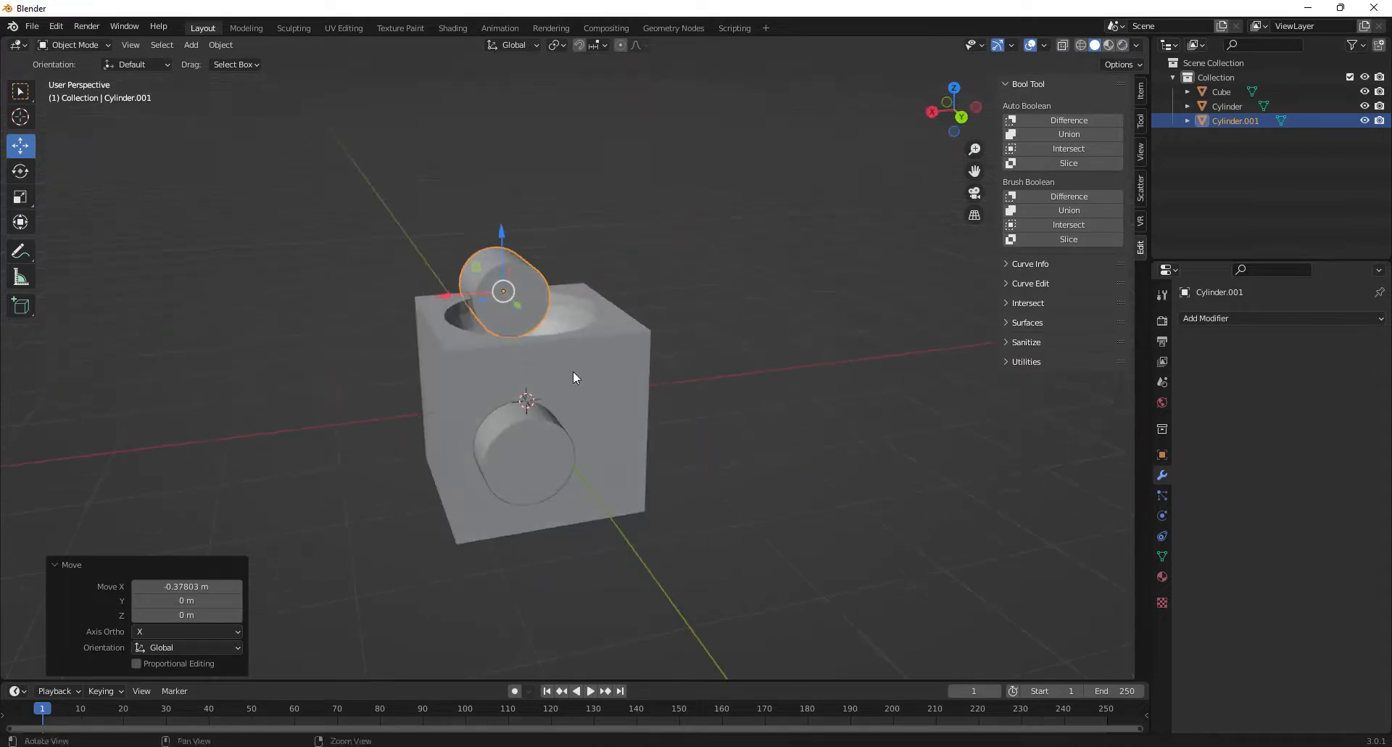
Cut the upper cylinder out of the cube with a Brush Boolean Difference.
left_click(409, 475)
left_click_drag(515, 452, 550, 441, "alt")
left_click(467, 276)
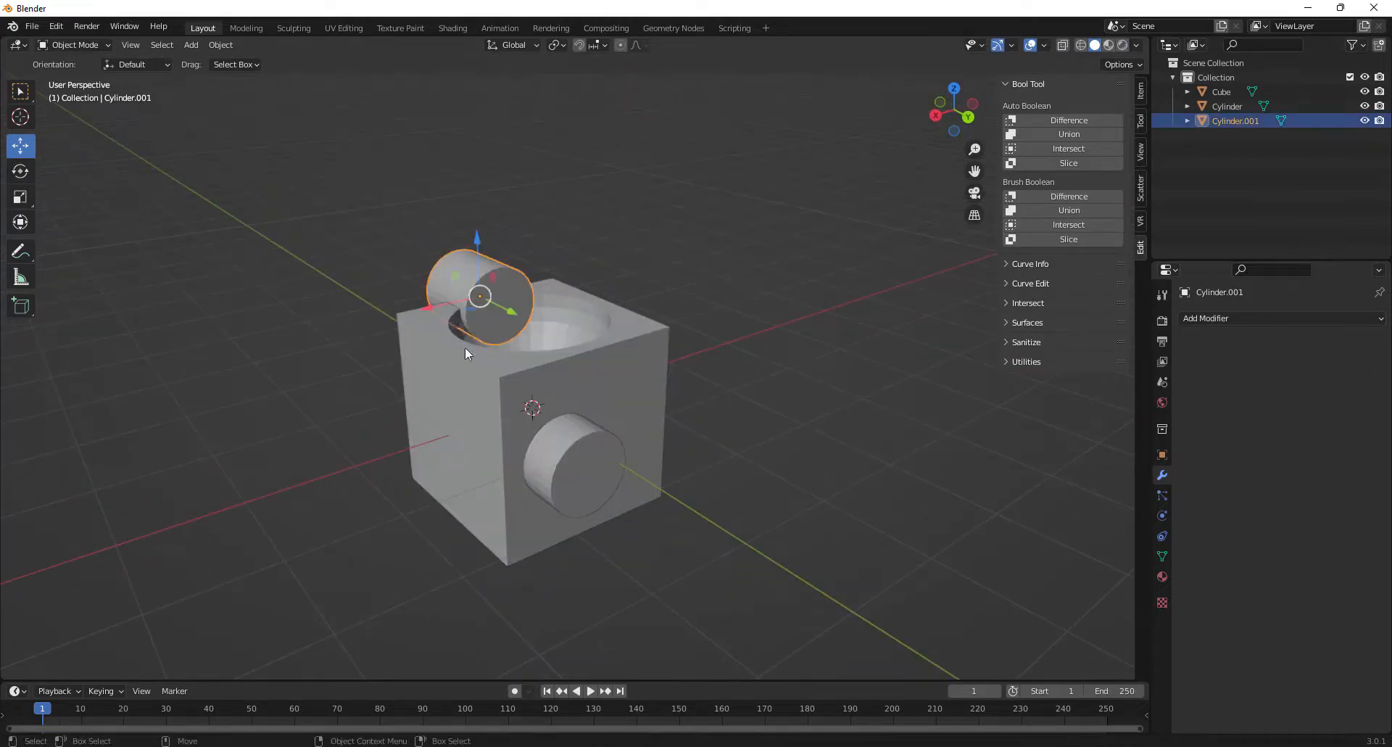
left_click(479, 379, "shift")
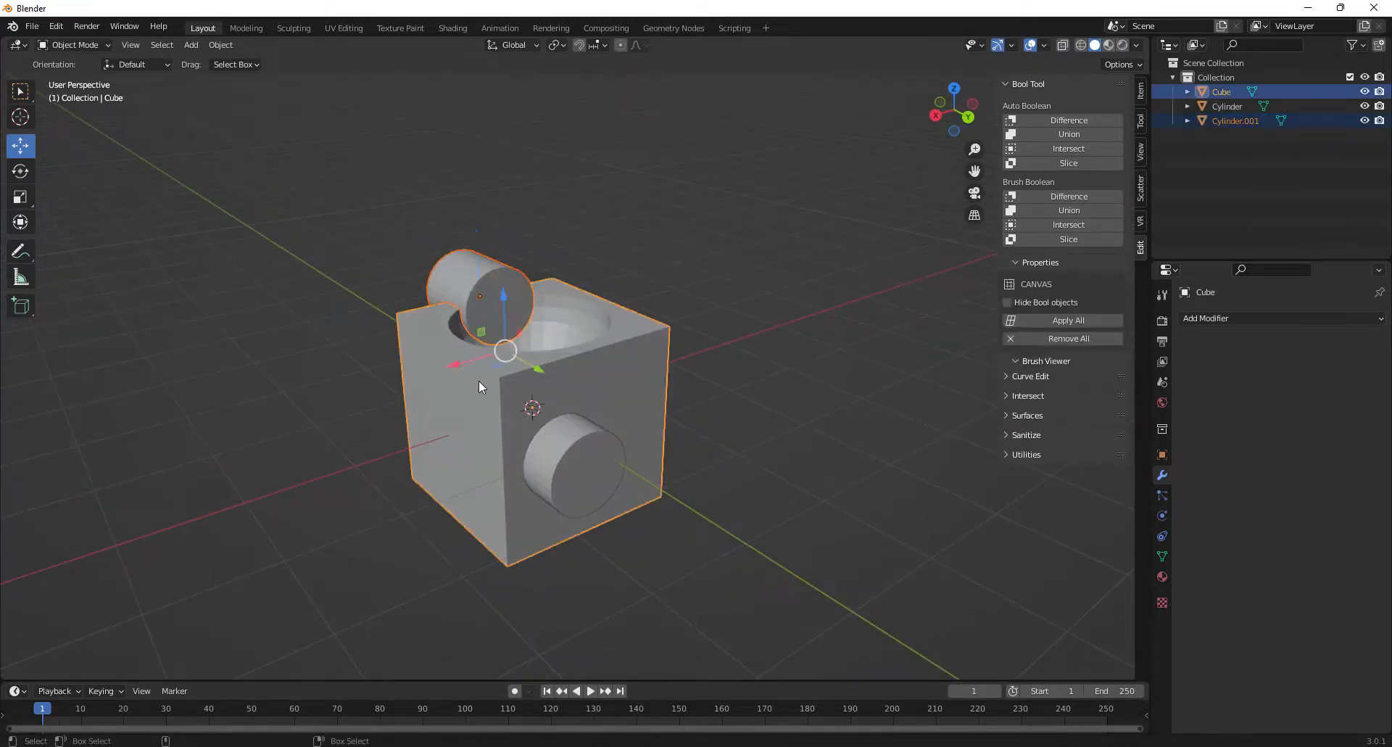
left_click(1066, 197)
mouse_move(688, 253)
middle_mouse_down()
mouse_move(545, 291)
mouse_move(754, 484)
middle_mouse_up()
Raise the original cylinder about 0.80 m along Z so it overlaps the cube's upper edge.
left_click(464, 450)
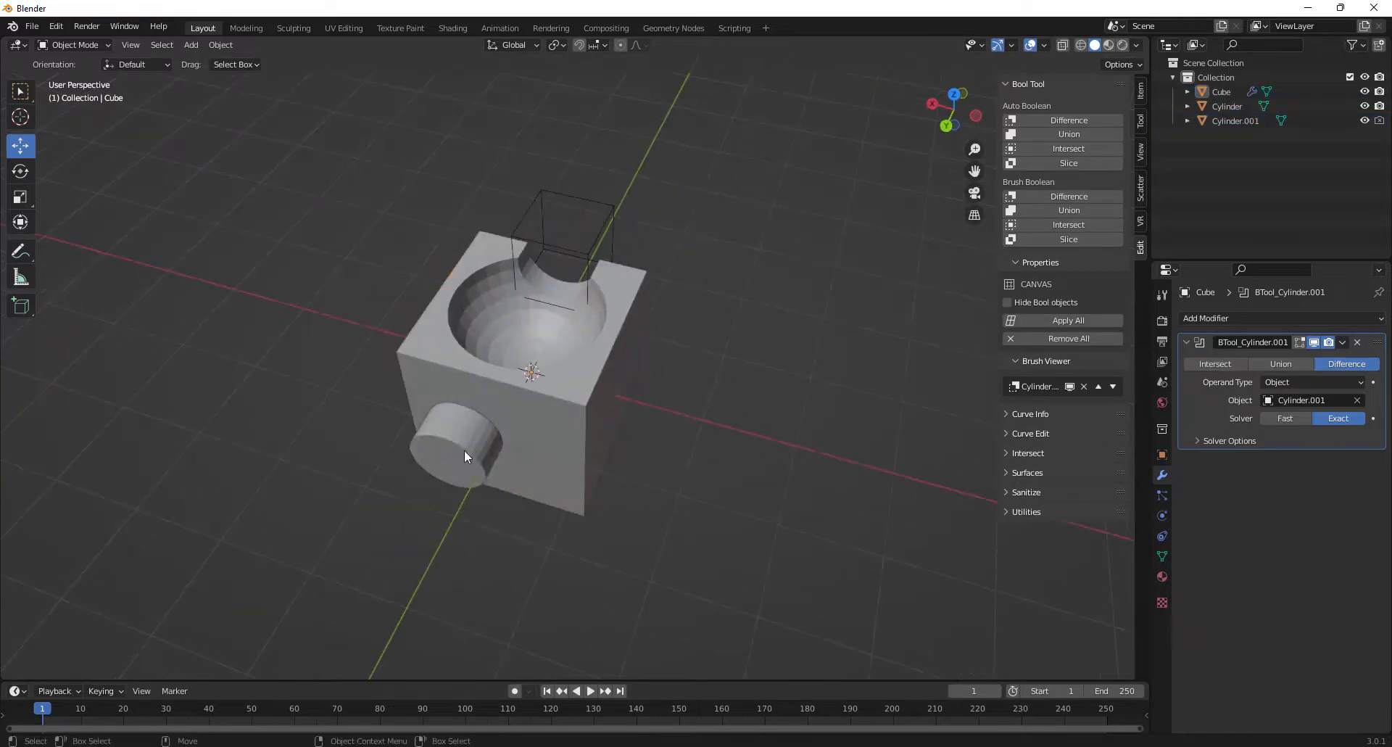
left_click(945, 126)
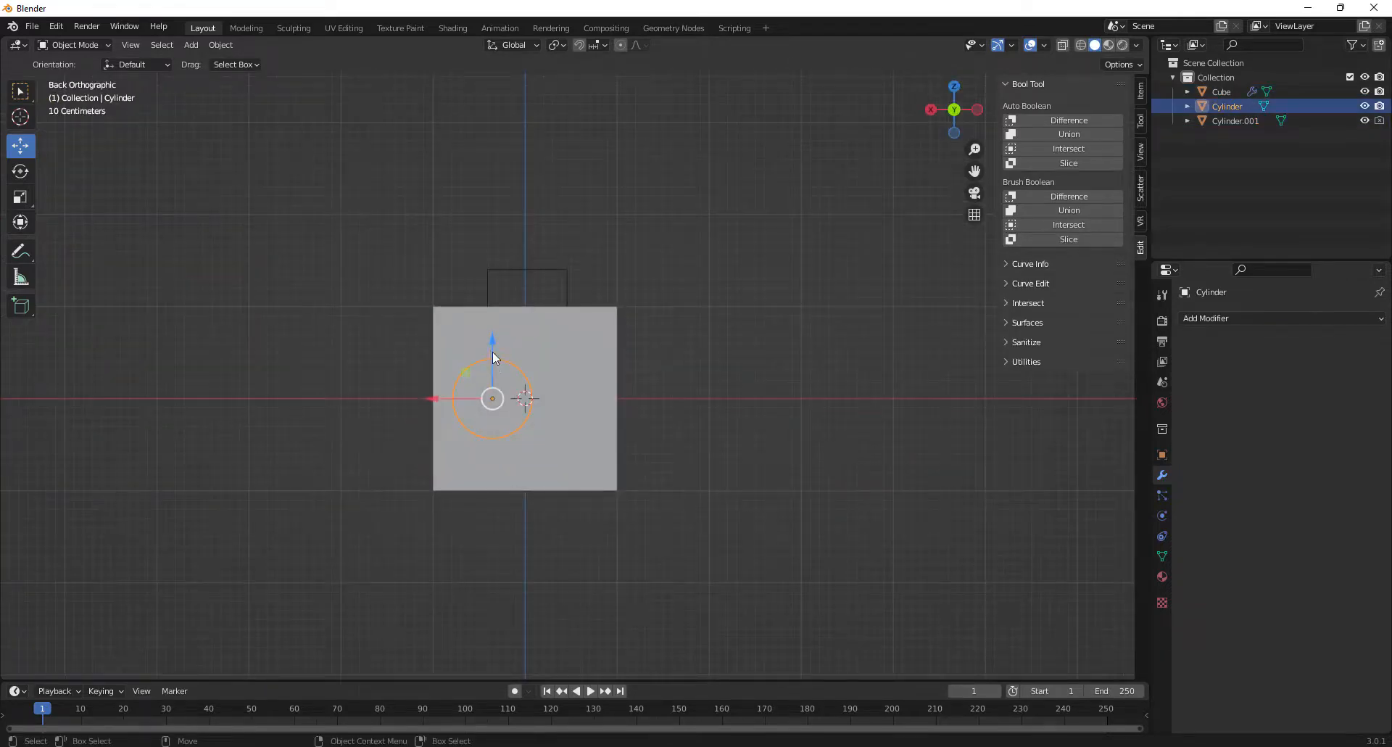
left_click_drag(493, 357, 495, 281)
middle_click_drag(494, 282, 596, 321)
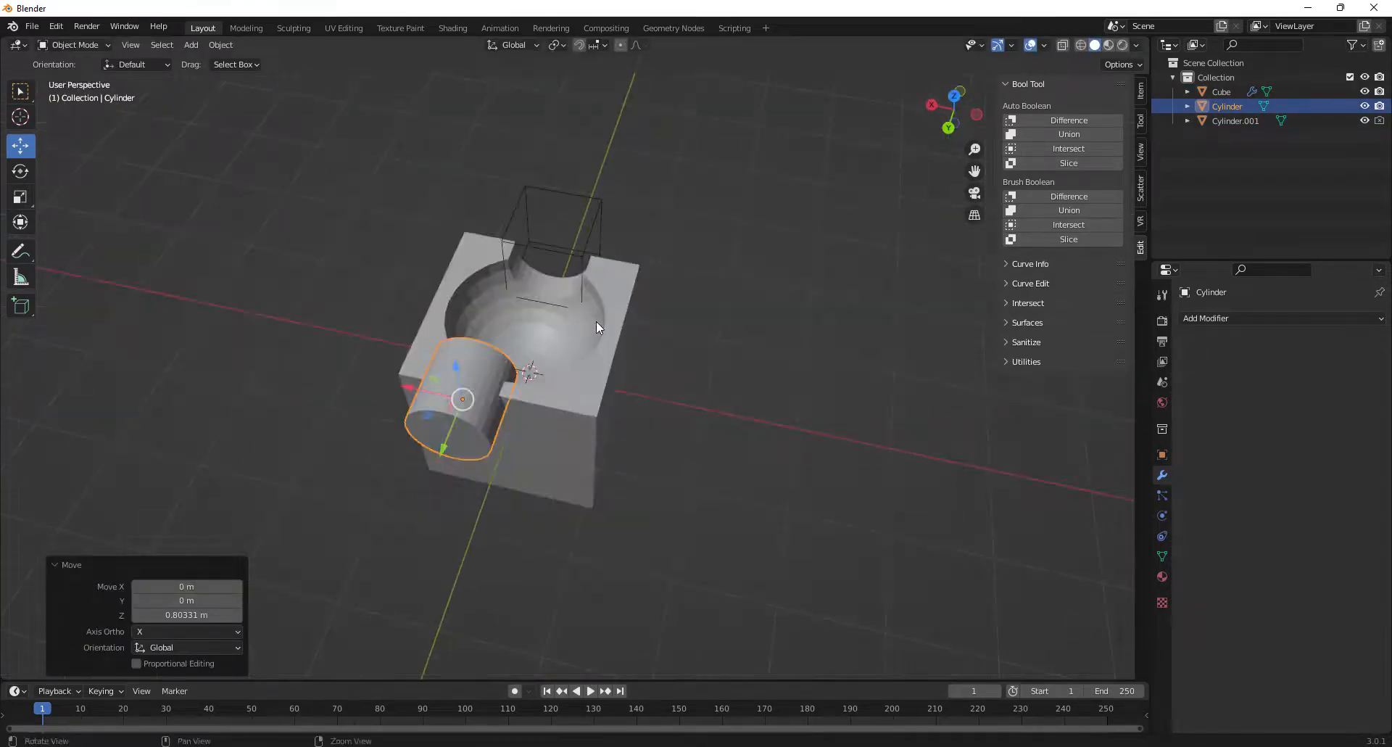
Cut the original cylinder out of the cube with an Auto Boolean Difference and clear the selection.
left_click(584, 397)
left_click(442, 403)
left_click(577, 407, "shift")
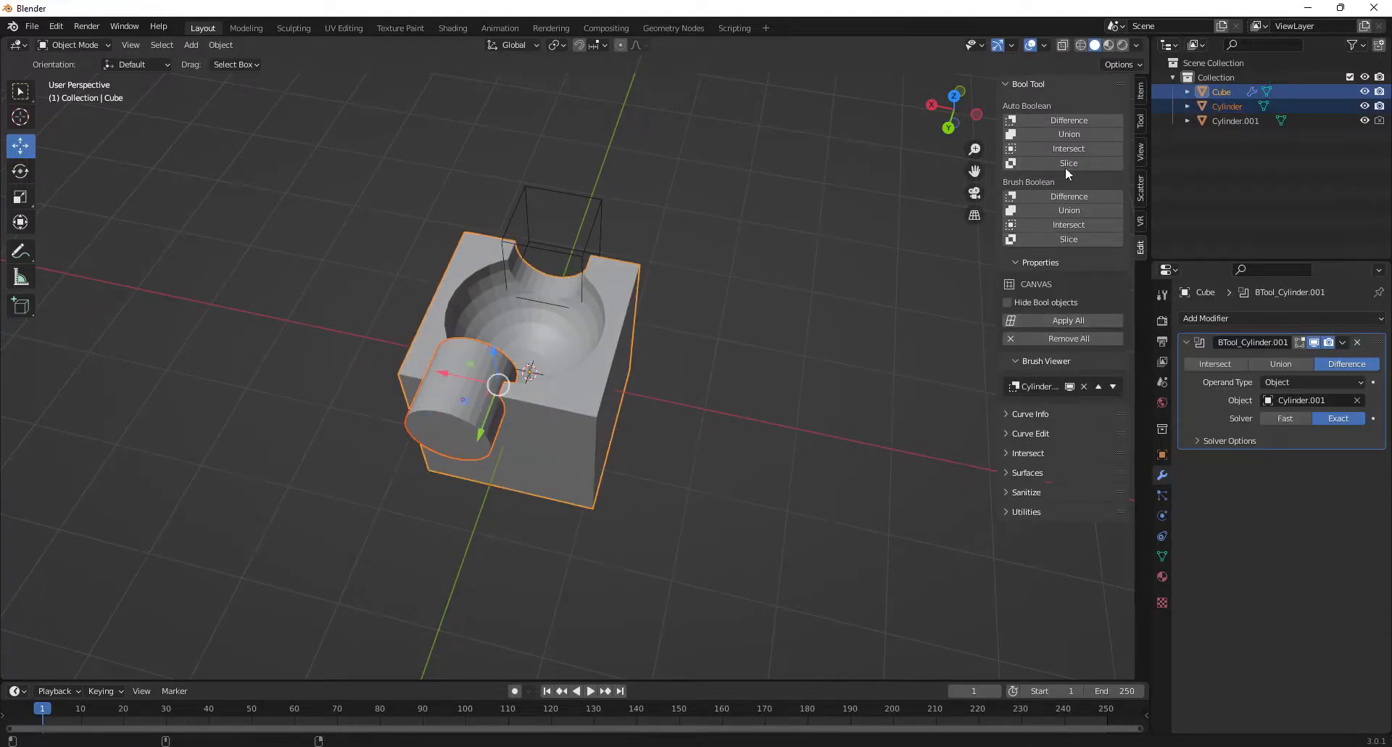
left_click(1063, 121)
middle_click_drag(877, 212, 597, 407)
left_click(718, 249)
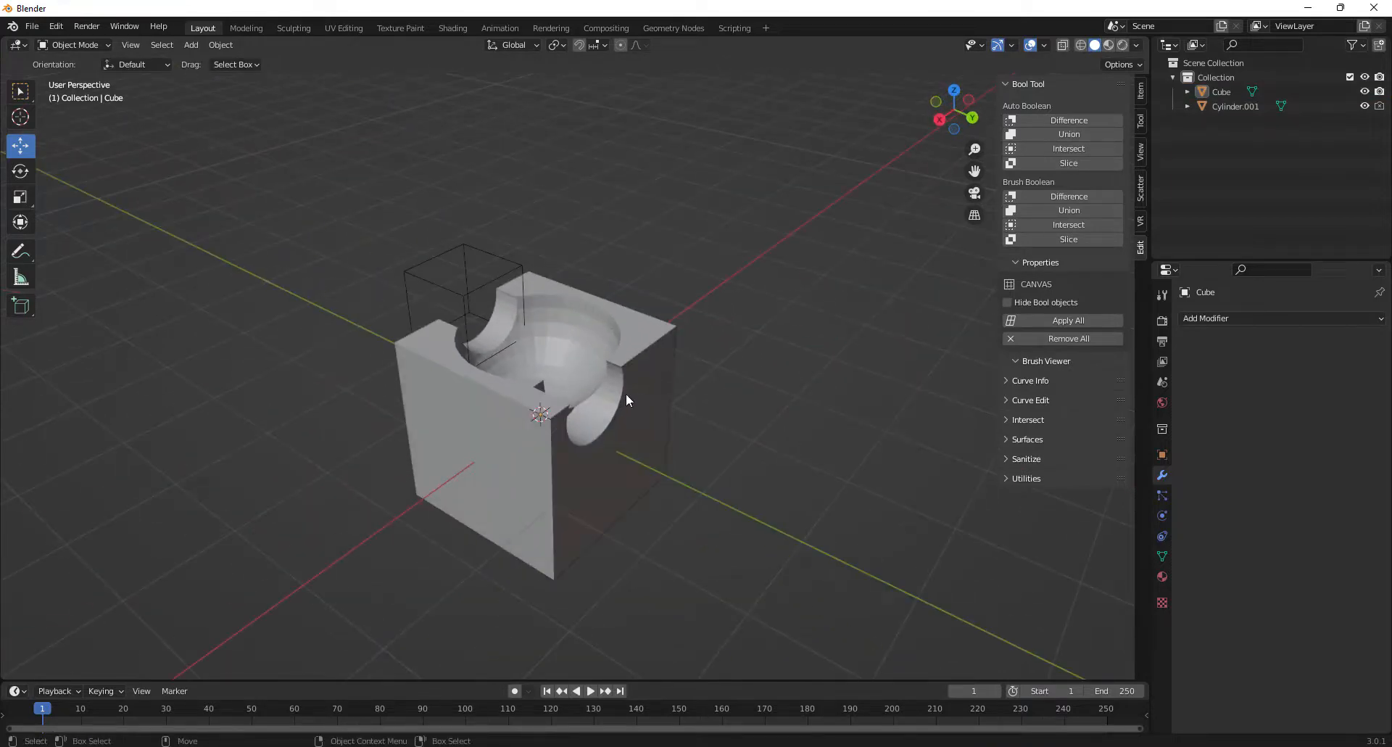